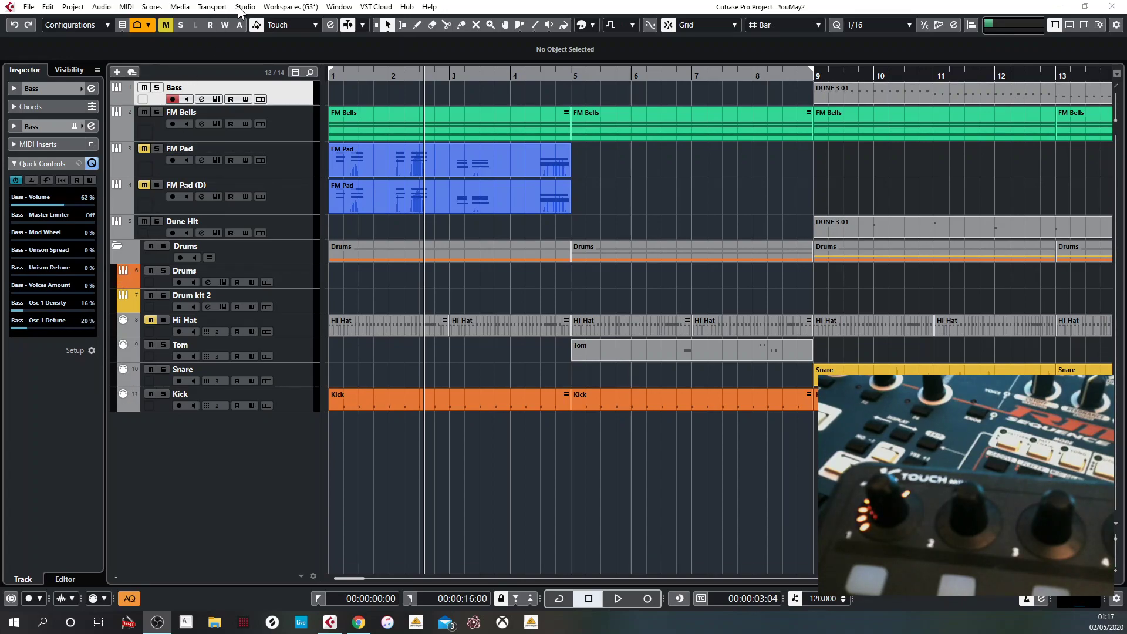
- Open the VST Instruments rack and learn two X-TOUCH MINI encoders onto QuickControls 1 and 2 (addresses 71, 72)
key(F11)
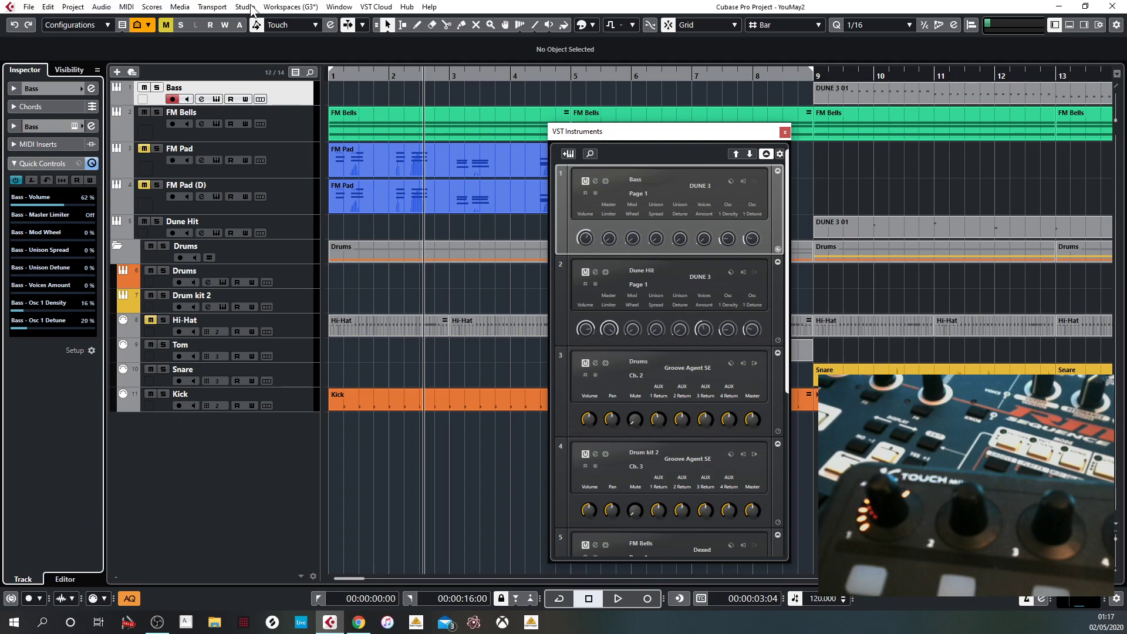
click(252, 8)
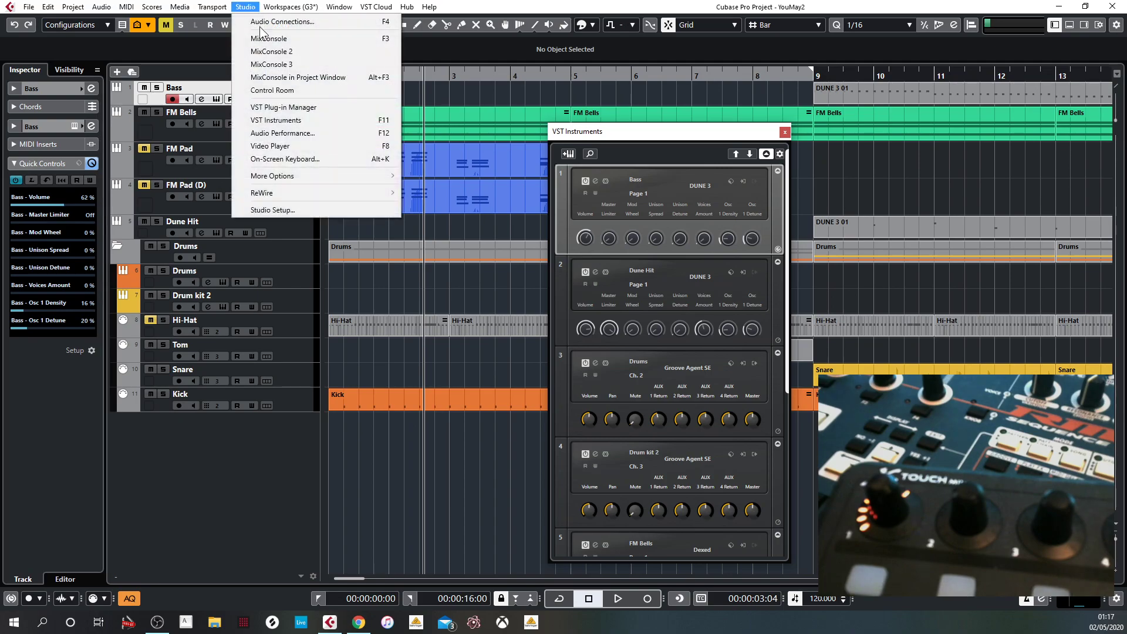
click(276, 206)
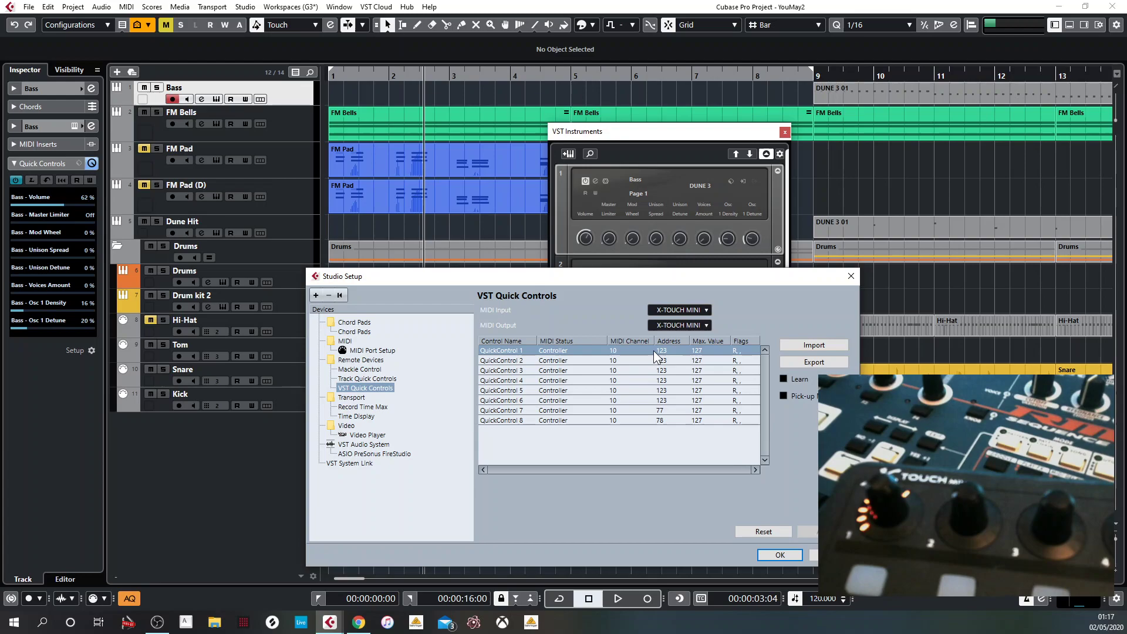
click(783, 377)
click(512, 352)
click(510, 361)
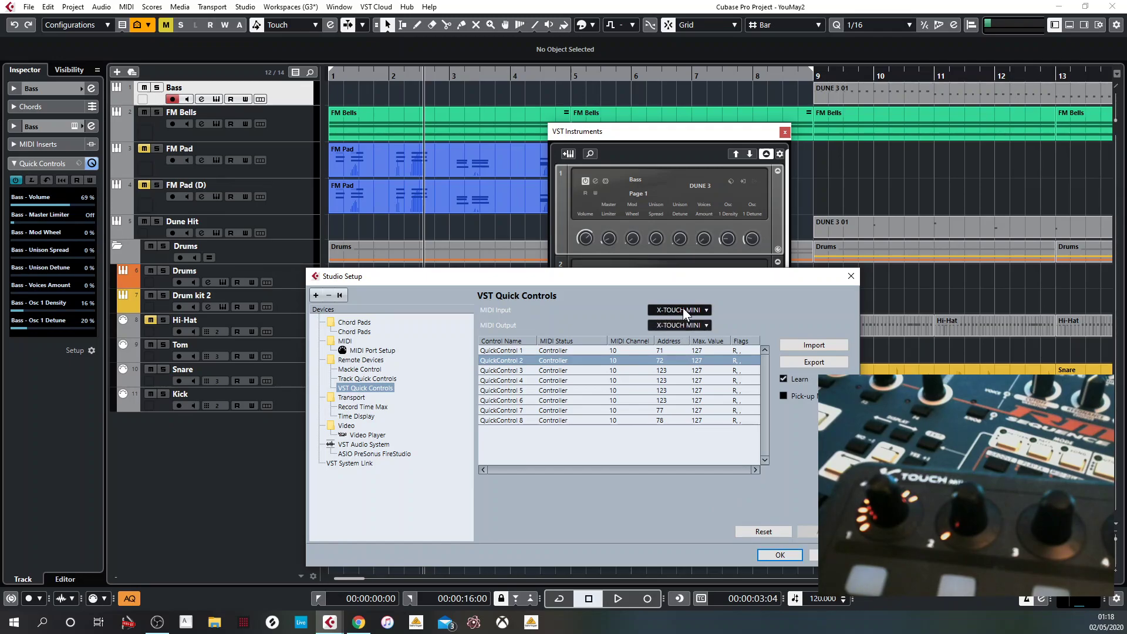
click(782, 554)
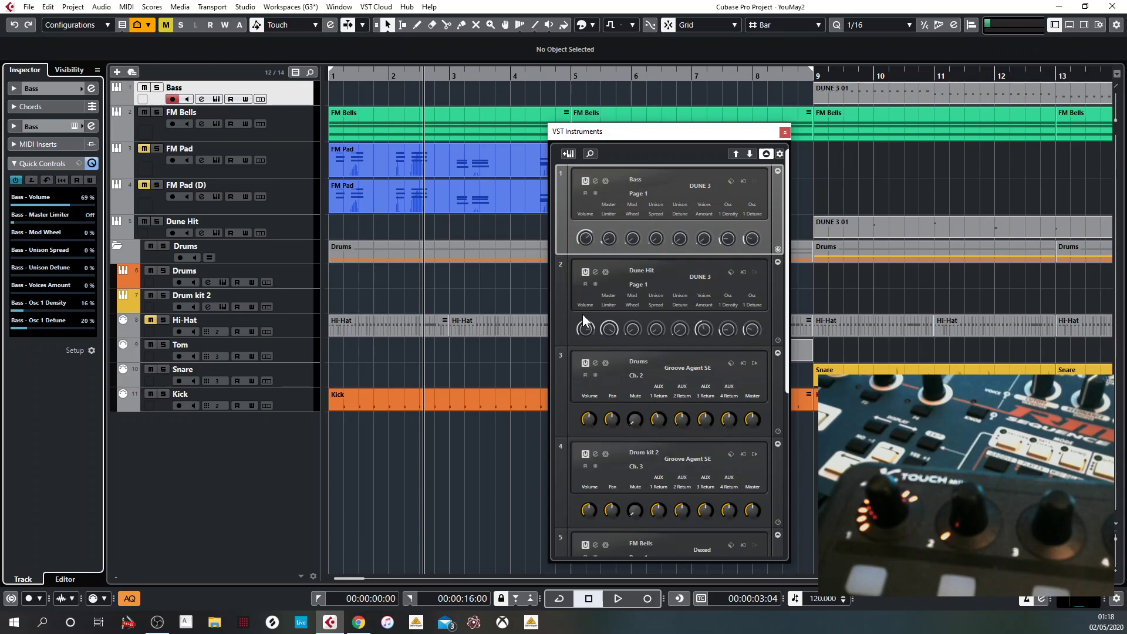
- Select the FM Bells track so the encoder drives its Dexed Cutoff Quick Control
click(585, 139)
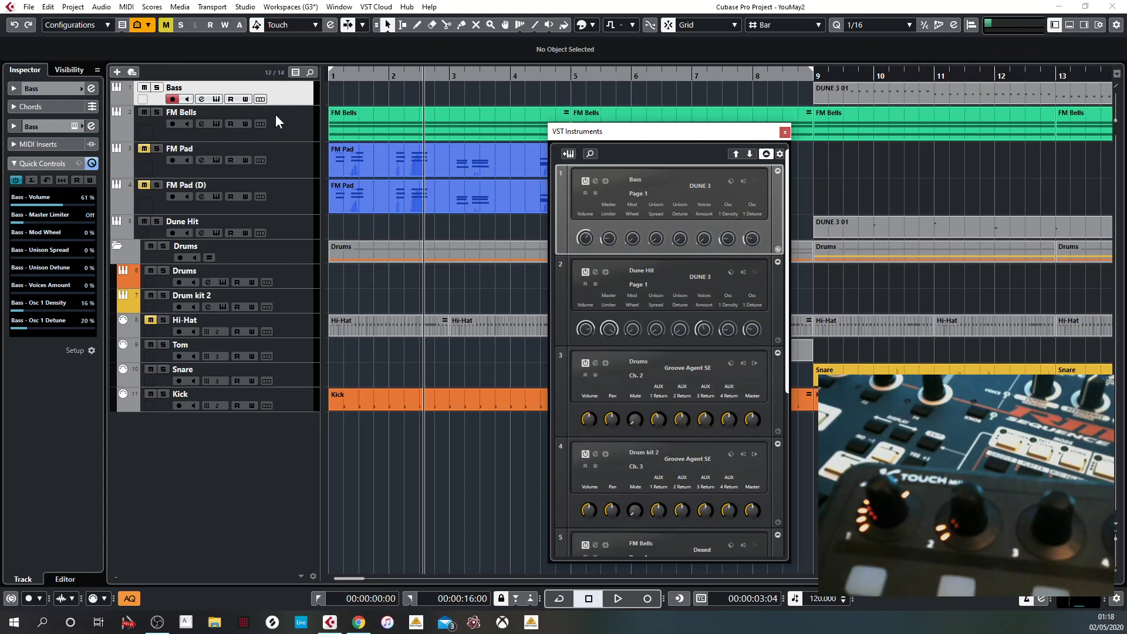
click(287, 125)
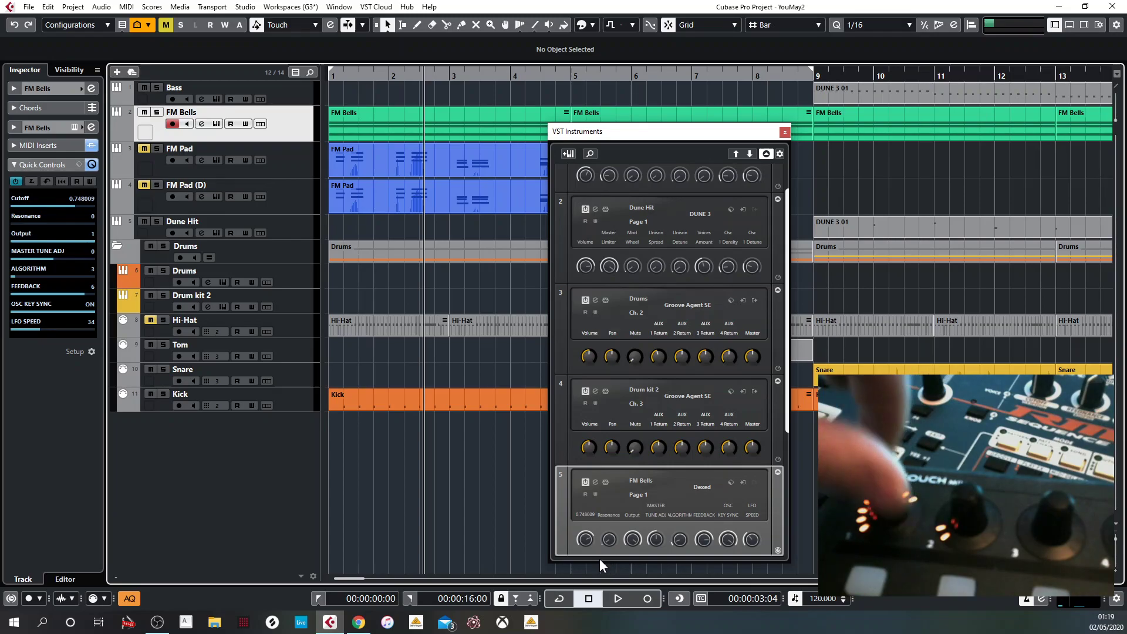
- Tick Pick-up in the VST Quick Controls setup, then select Drum kit 2 to show its Groove Agent SE controls
click(246, 7)
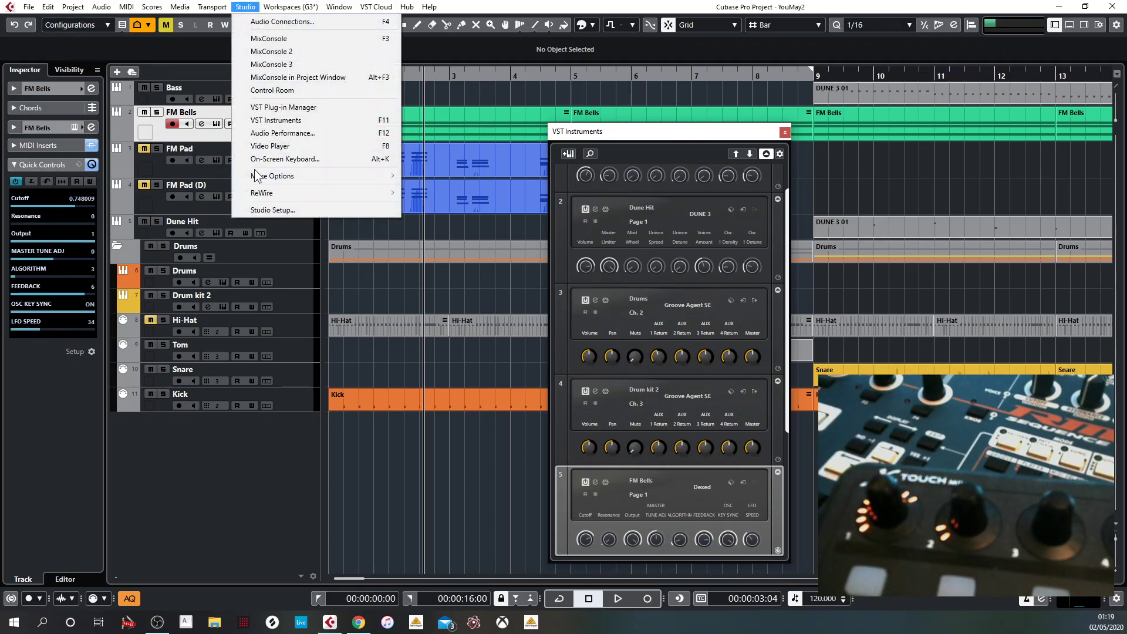
click(248, 210)
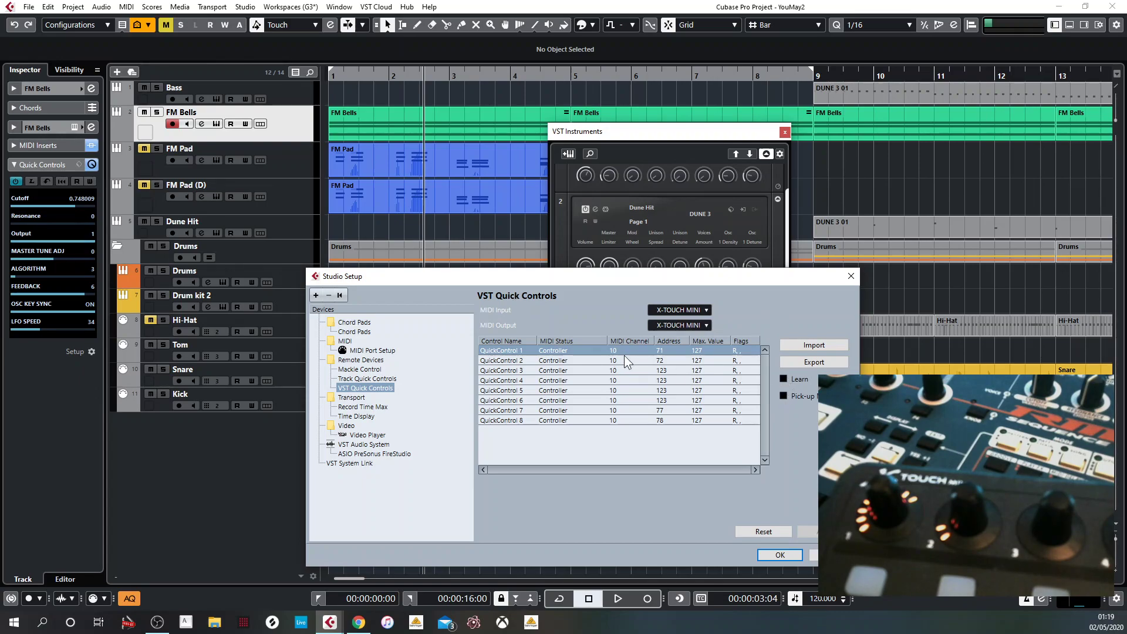
click(784, 395)
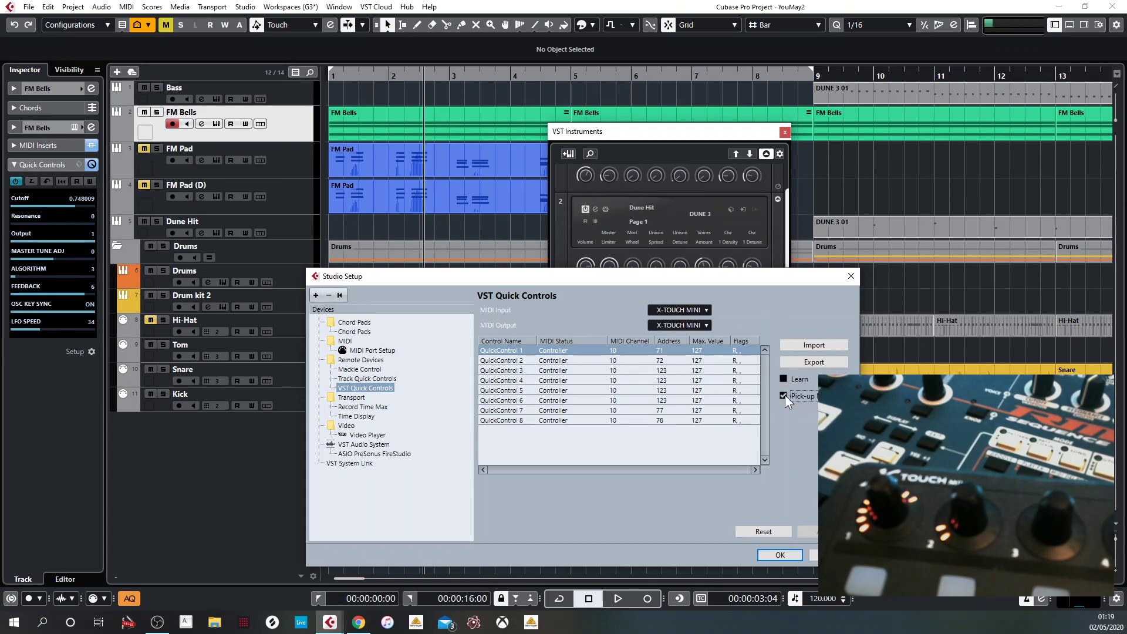
click(780, 555)
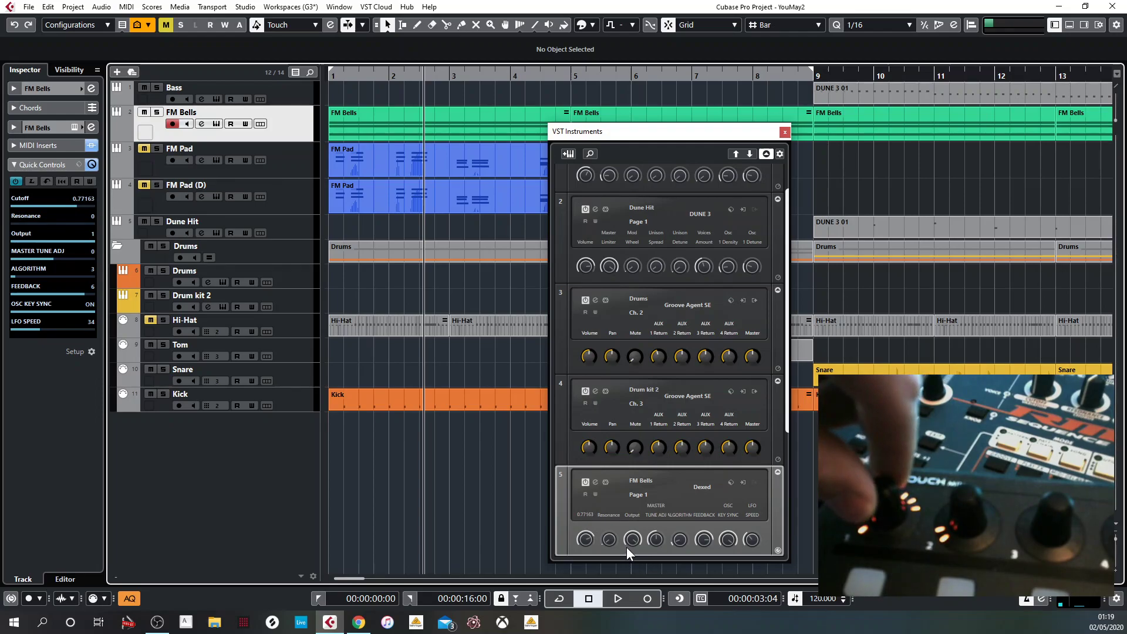
click(563, 437)
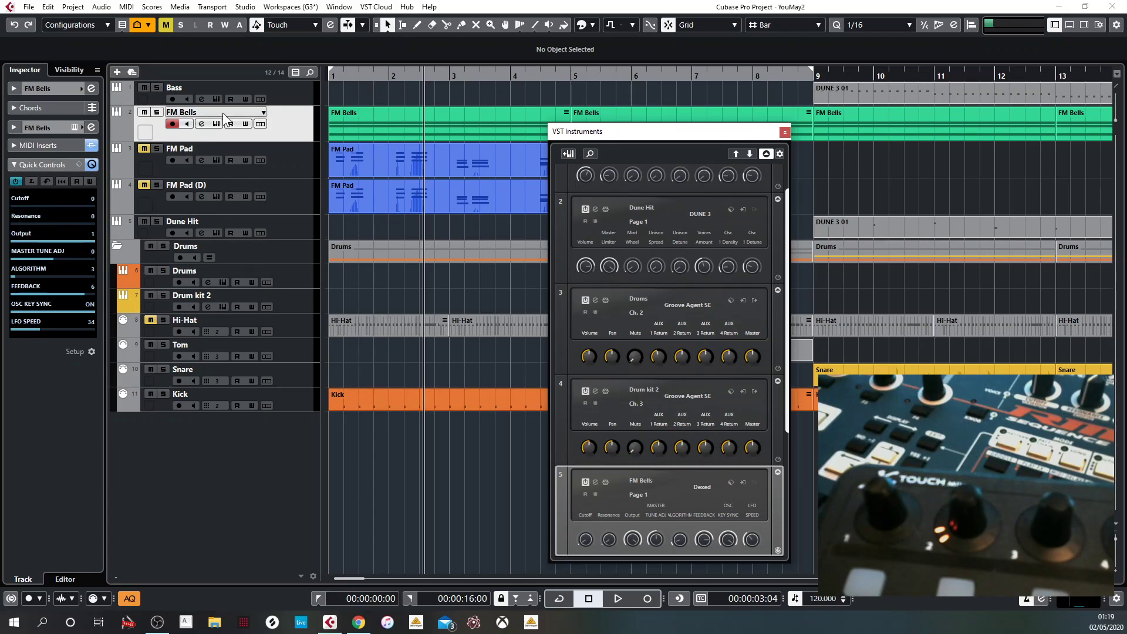
click(298, 309)
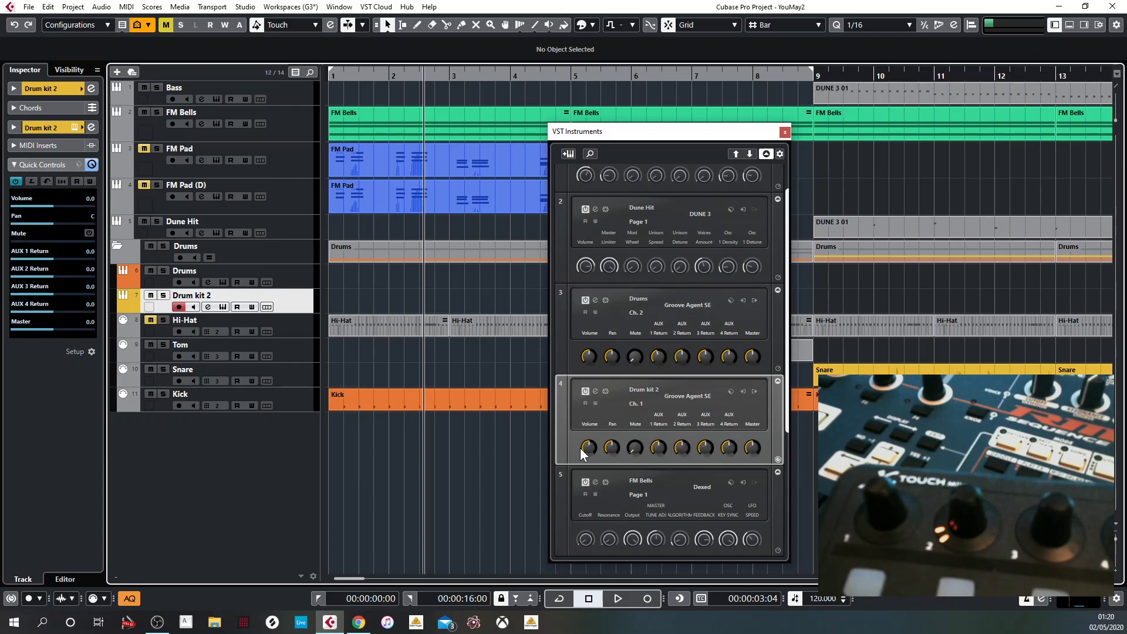
- Review the VST Quick Controls setup without changes, then close the VST Instruments rack with F11
click(245, 7)
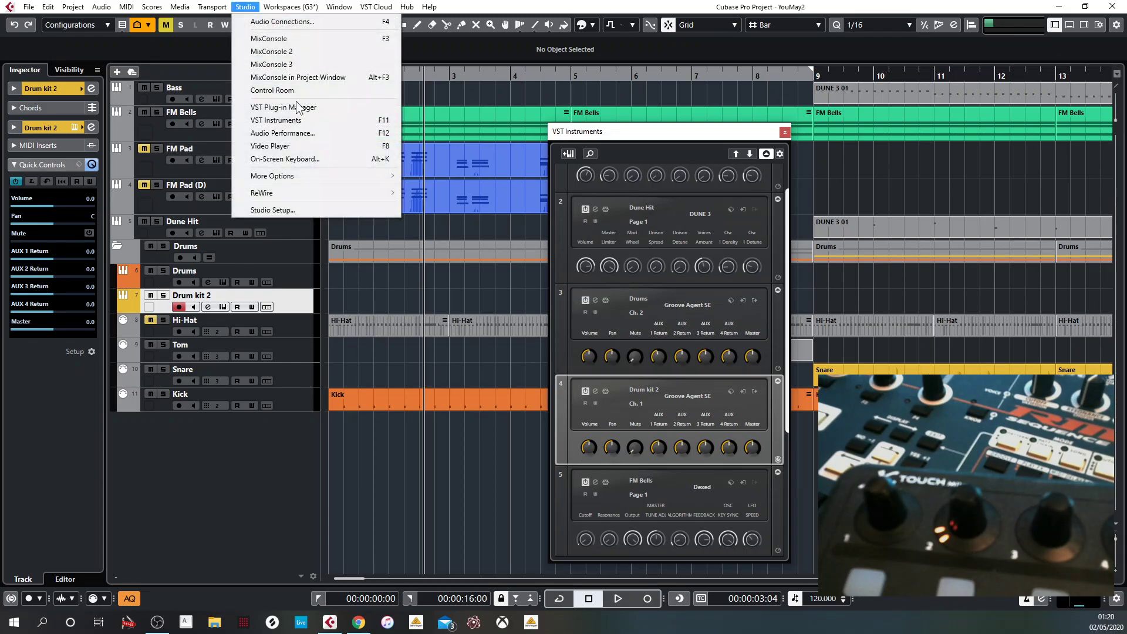
click(307, 210)
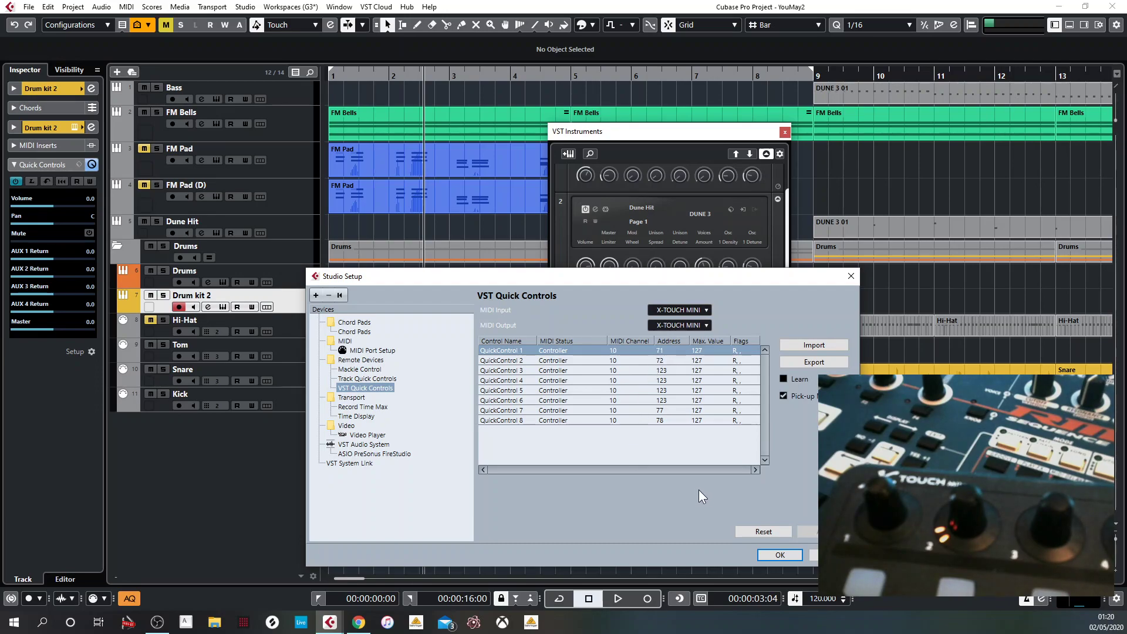
click(778, 553)
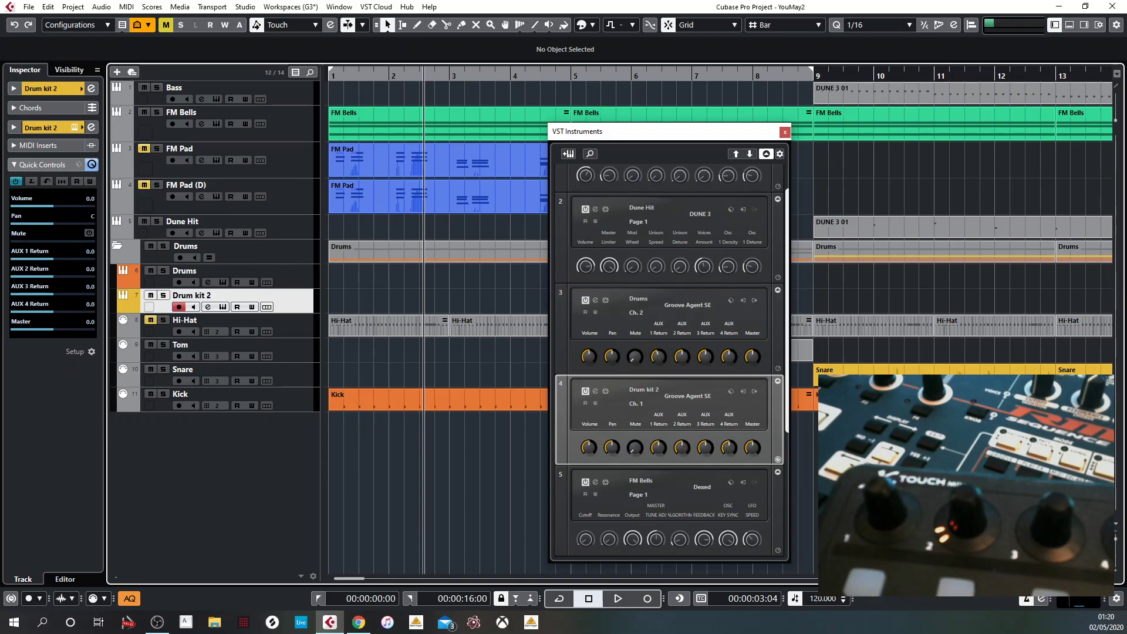
key(F11)
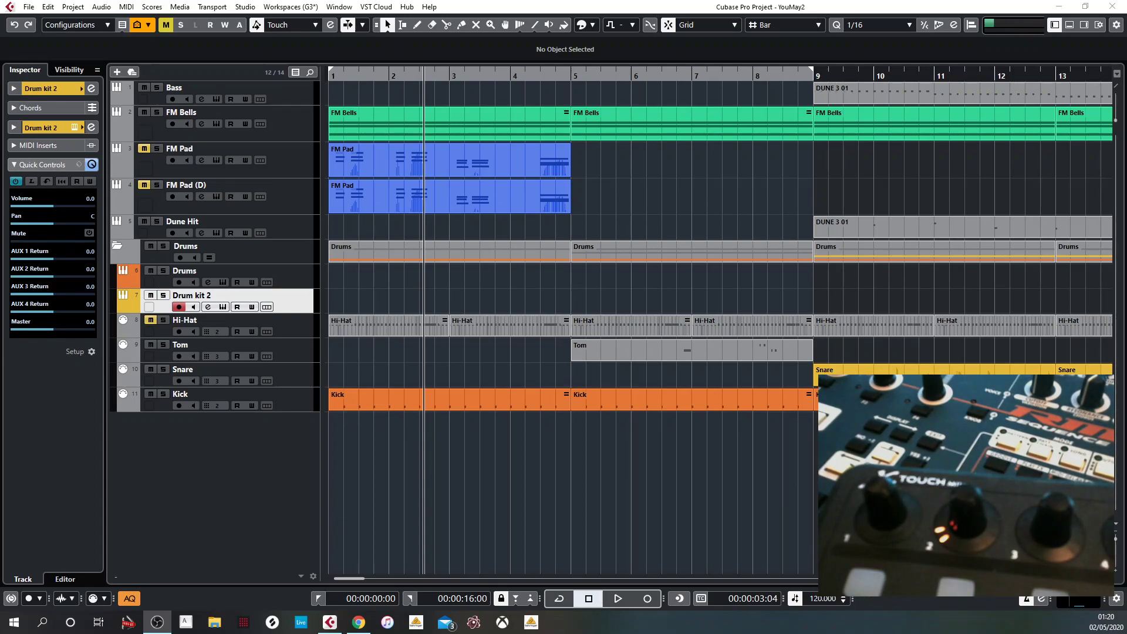
- Hide Cubase and bring up X-TOUCH Editor, checking the Encoders page before returning to Global
key(super+d)
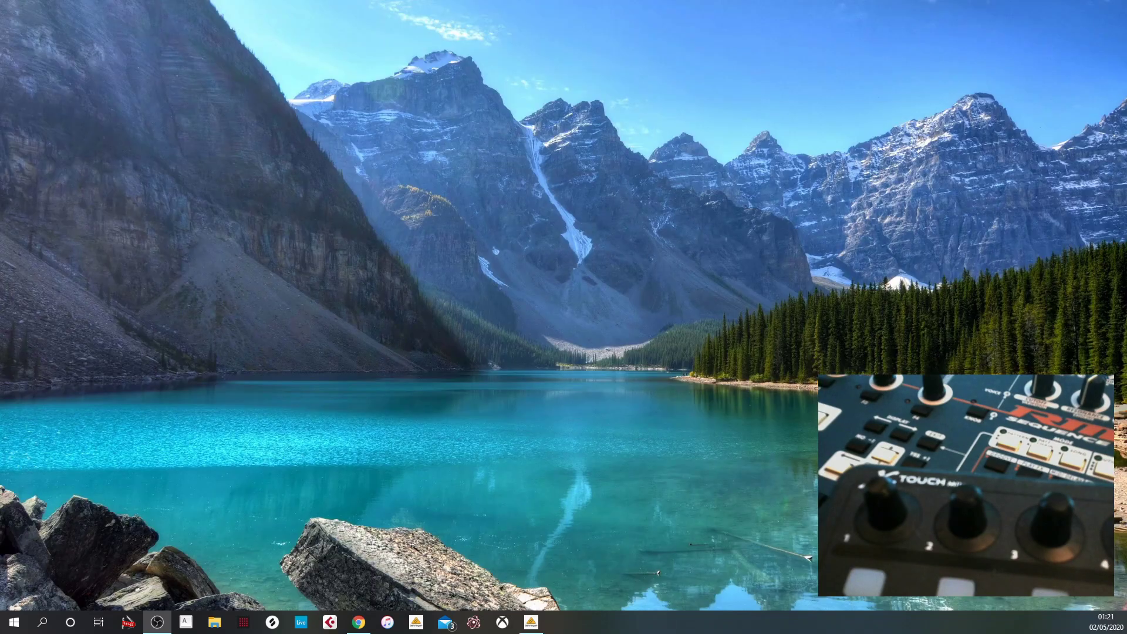
click(531, 624)
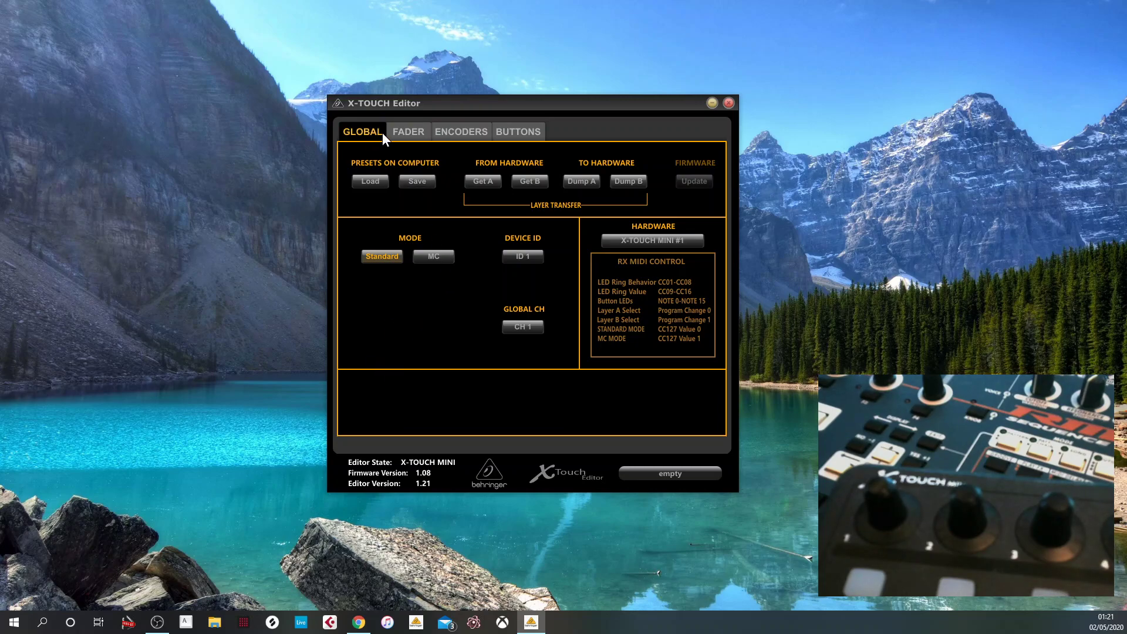
click(446, 134)
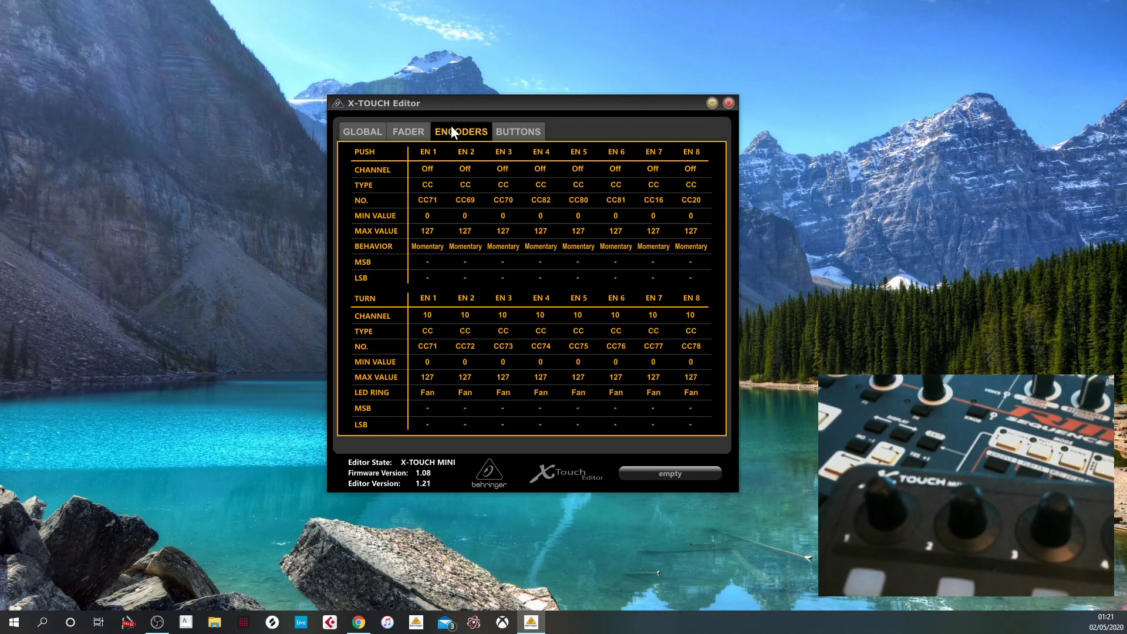
click(346, 133)
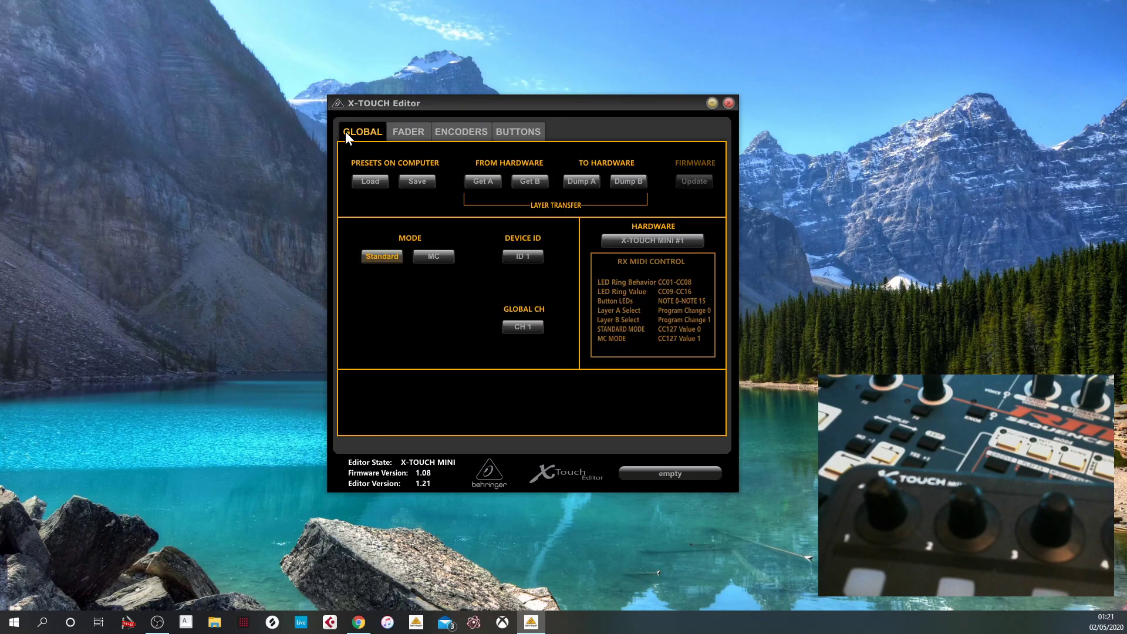
- Load layer A from the X-TOUCH MINI hardware with Get A and confirm
click(483, 181)
click(512, 309)
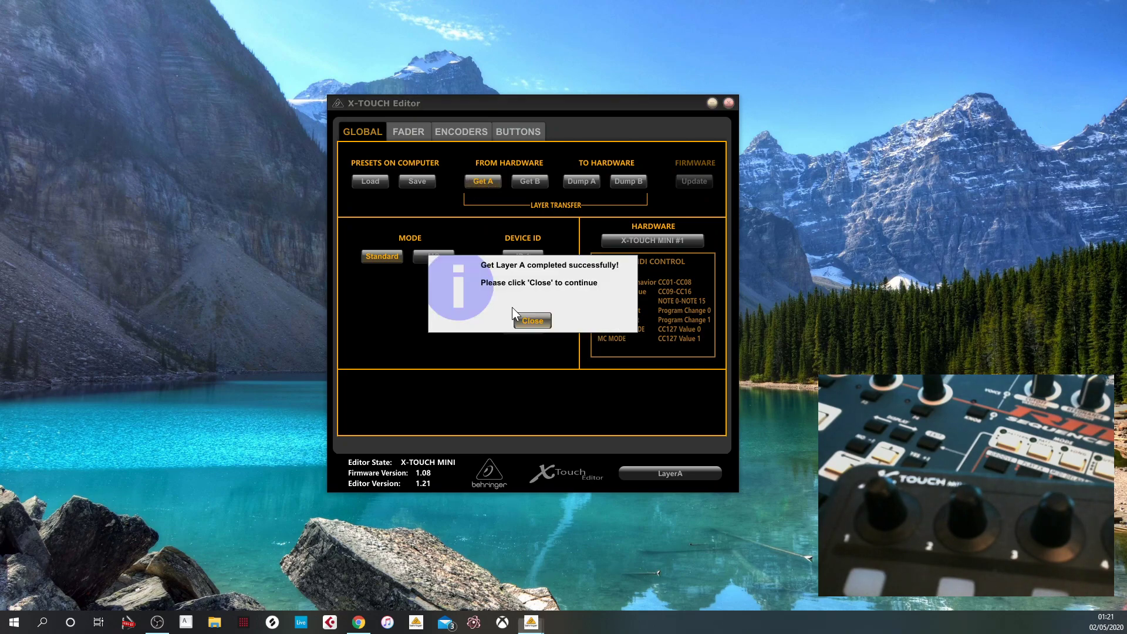
click(527, 318)
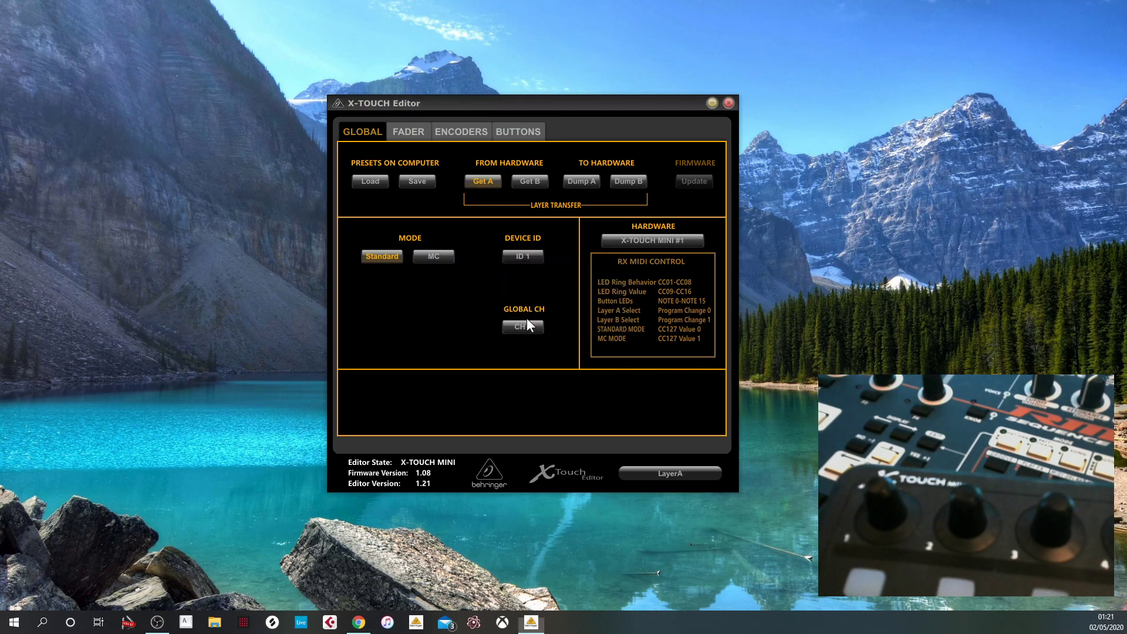
click(445, 133)
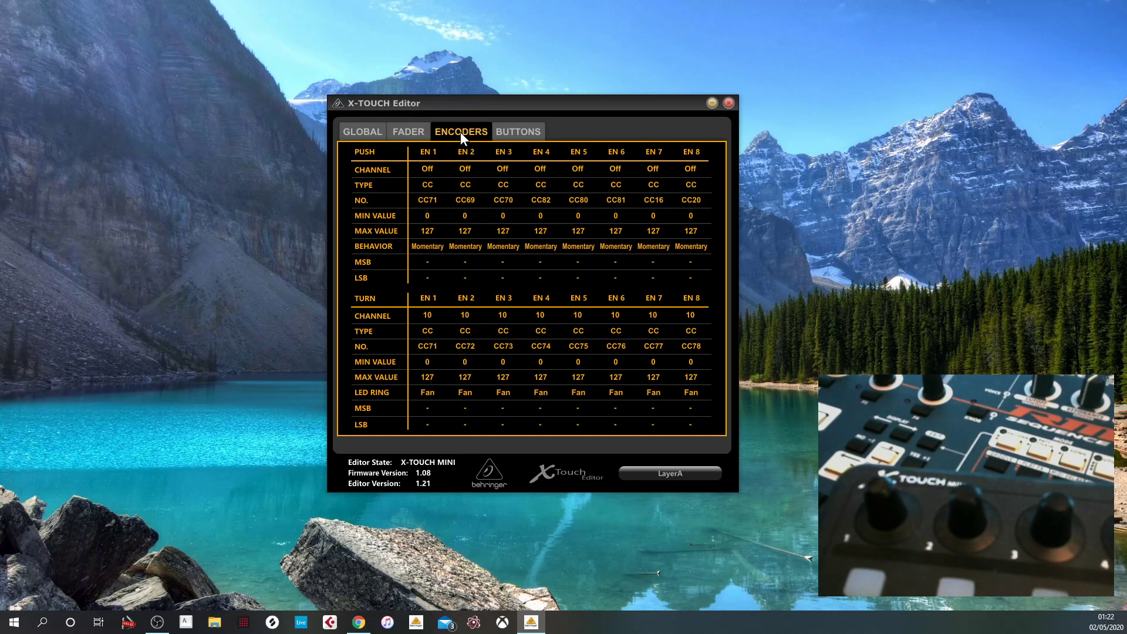
click(372, 133)
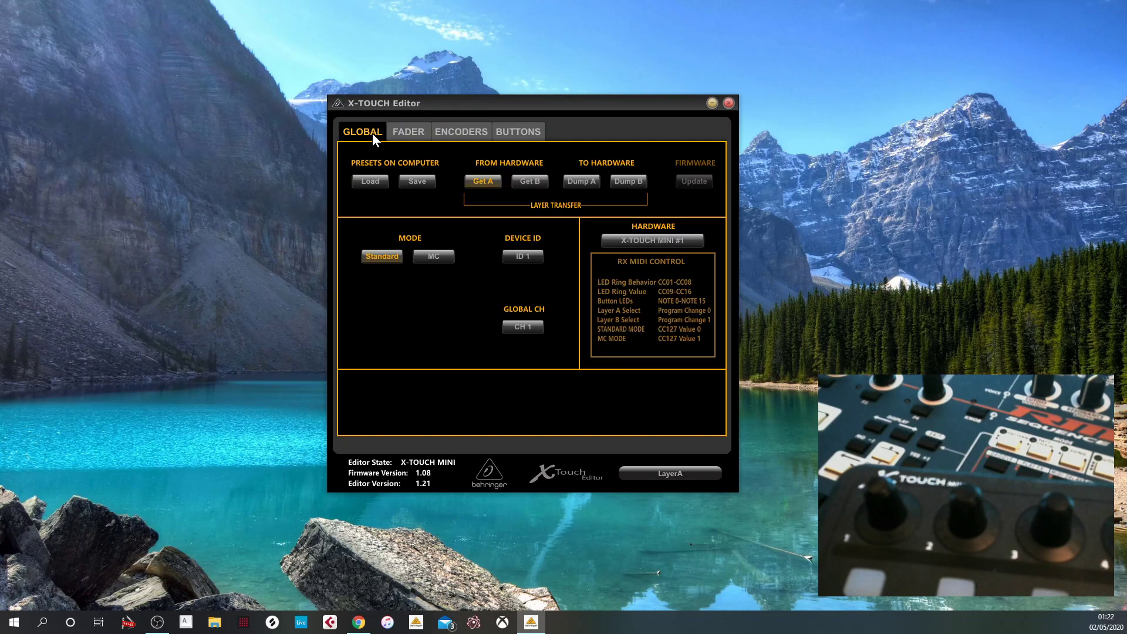
- Set the global MIDI channel to Off, send layer A to the X-TOUCH MINI, and close the editor
click(513, 331)
click(579, 293)
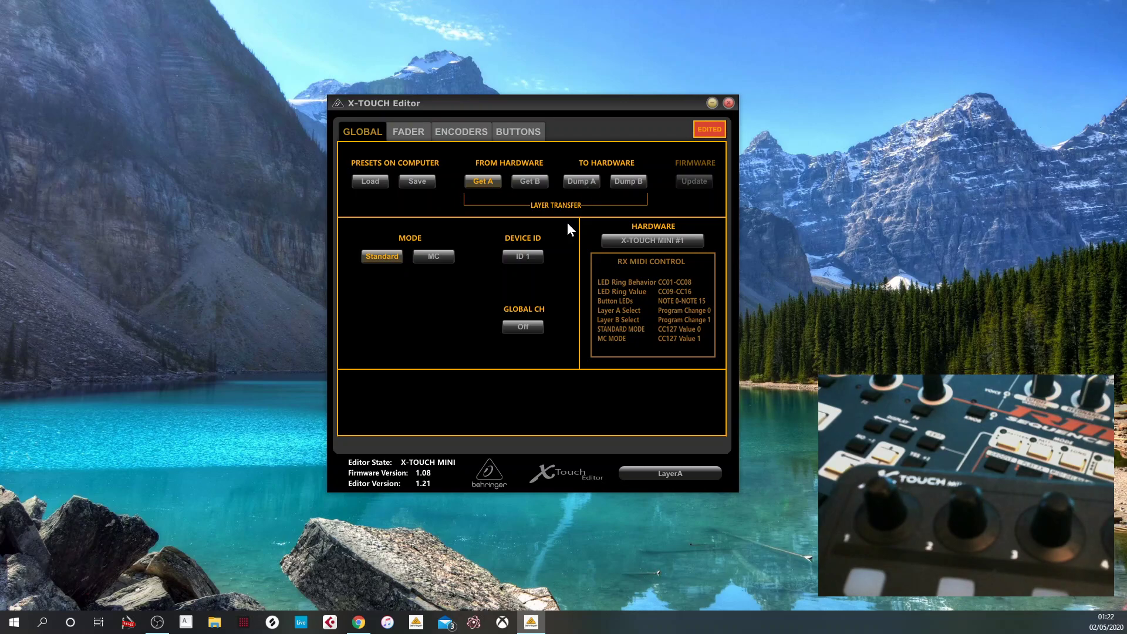
click(580, 182)
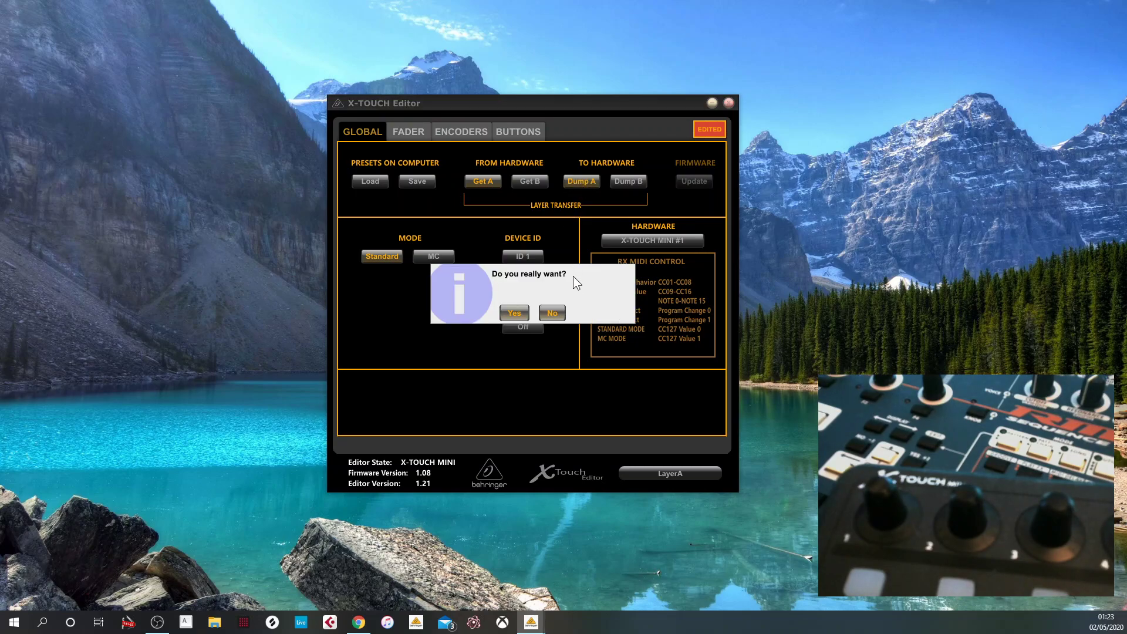
click(519, 312)
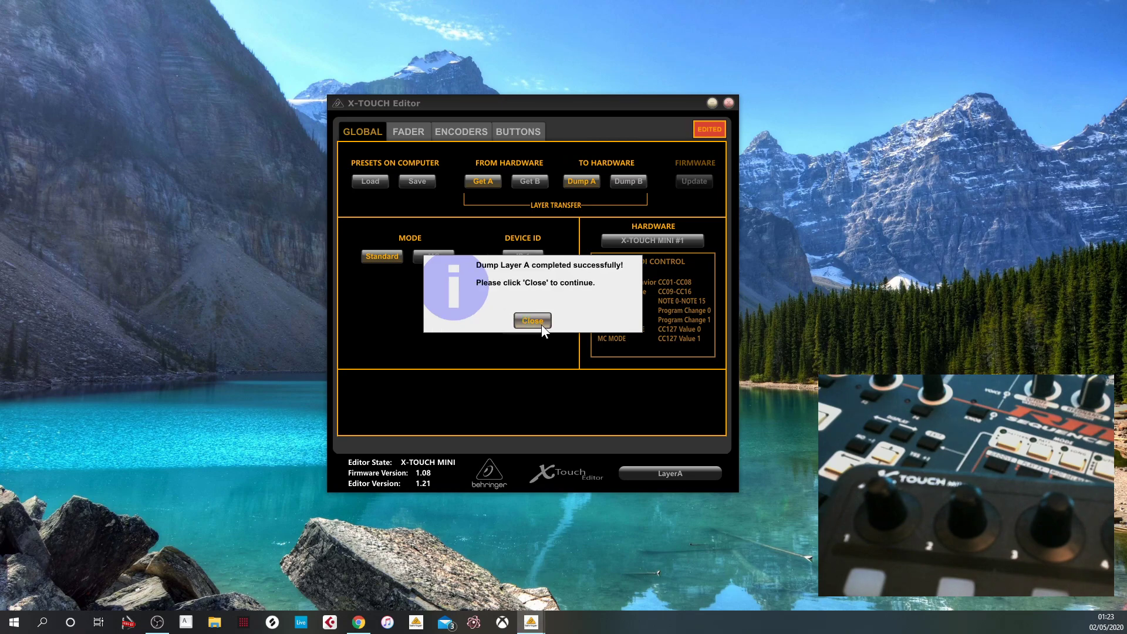
click(533, 321)
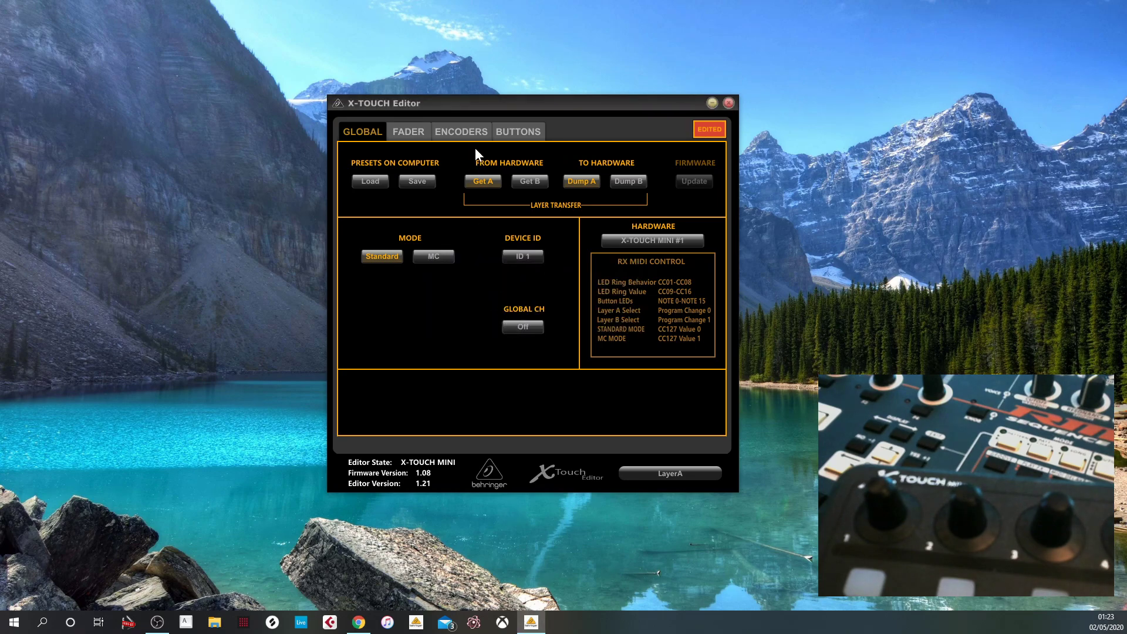
click(464, 130)
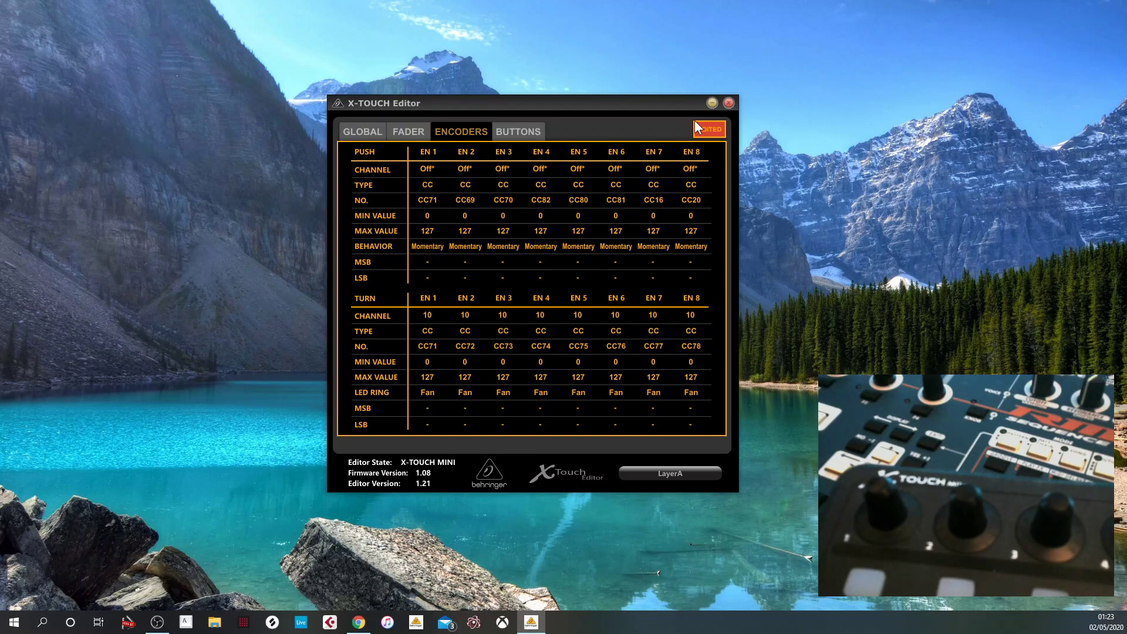
click(728, 104)
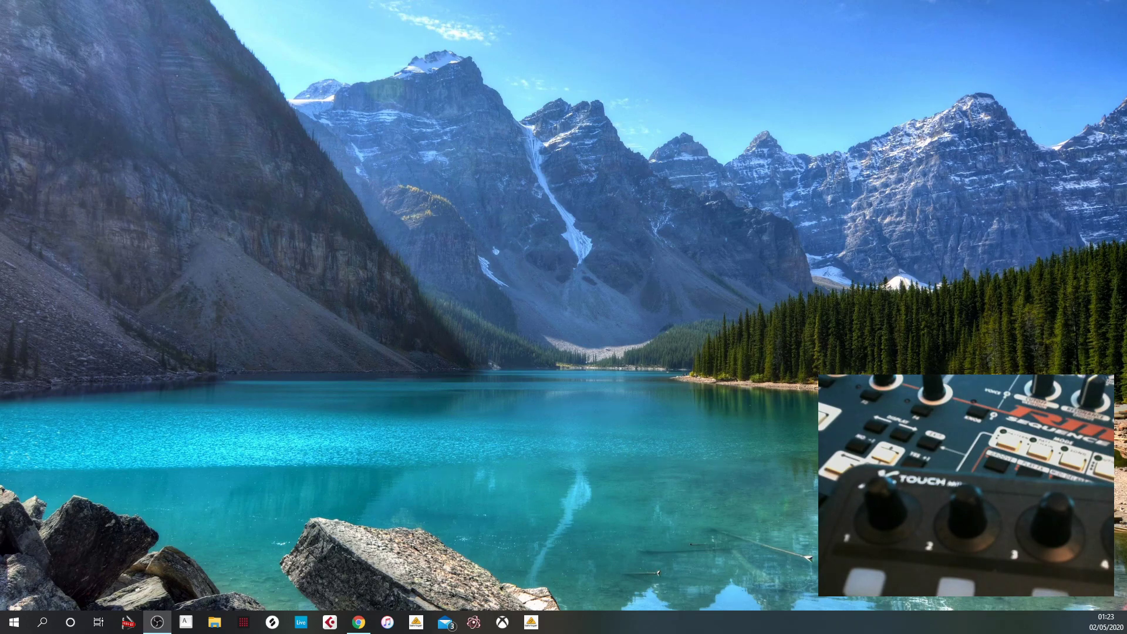
- Return to Cubase, show the VST Instruments rack, and learn encoder 3 onto QuickControl 3 as address 73
key(alt+Tab)
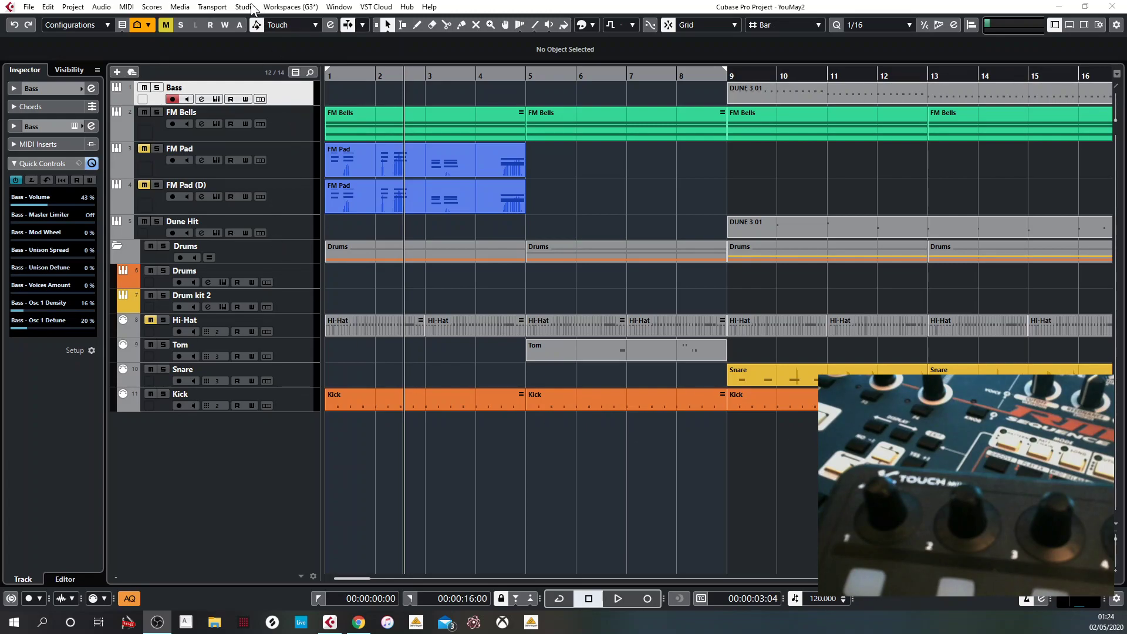
key(F11)
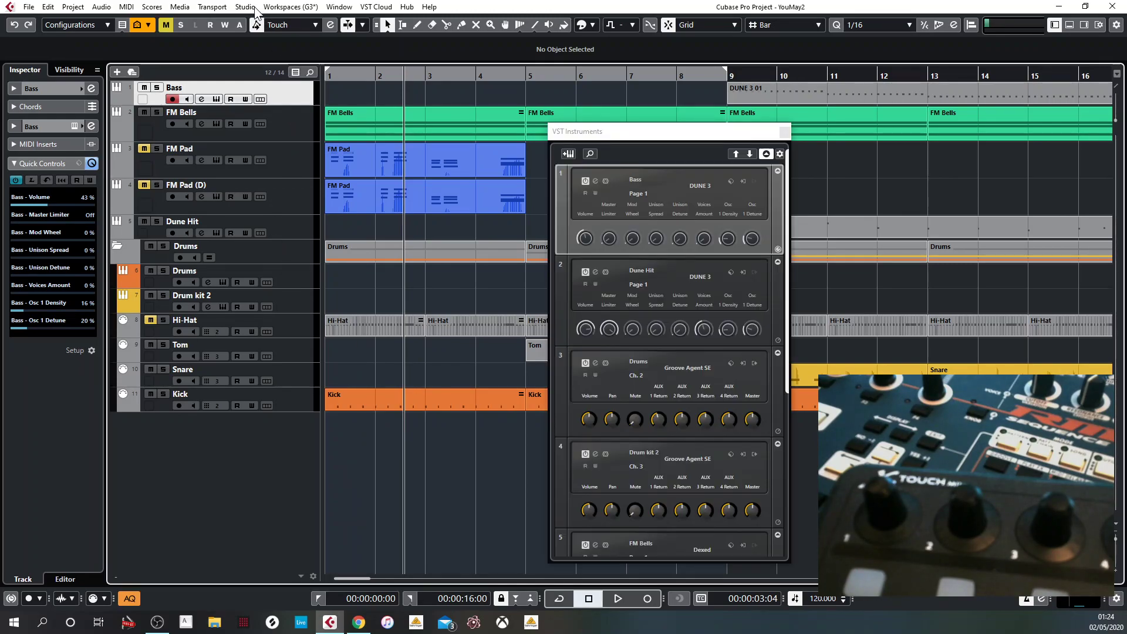
click(246, 7)
click(272, 211)
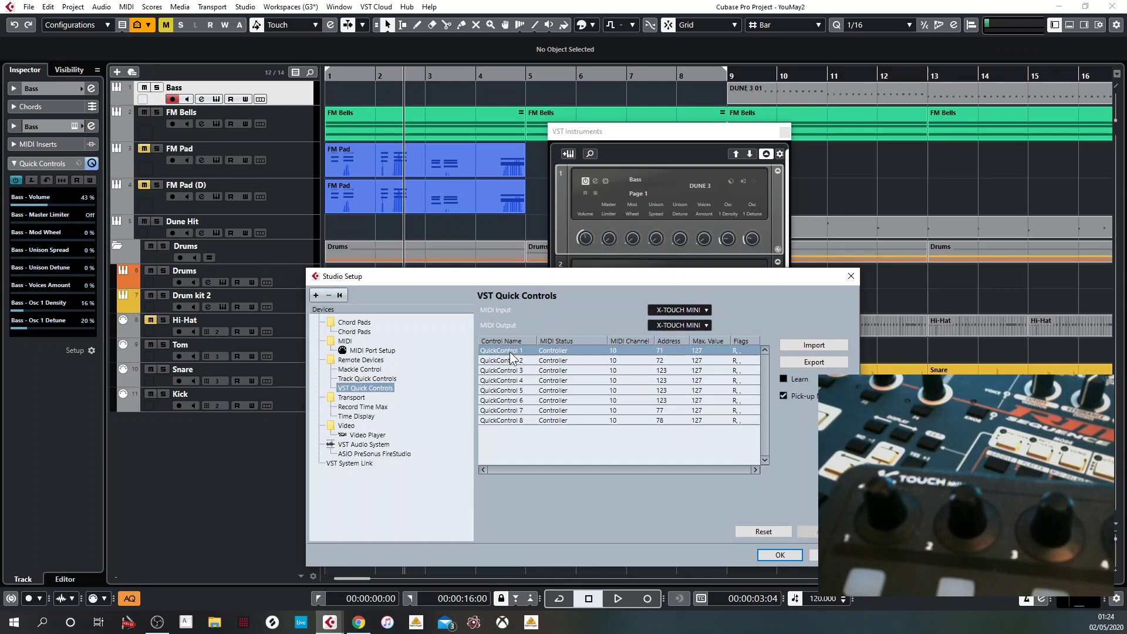
click(784, 379)
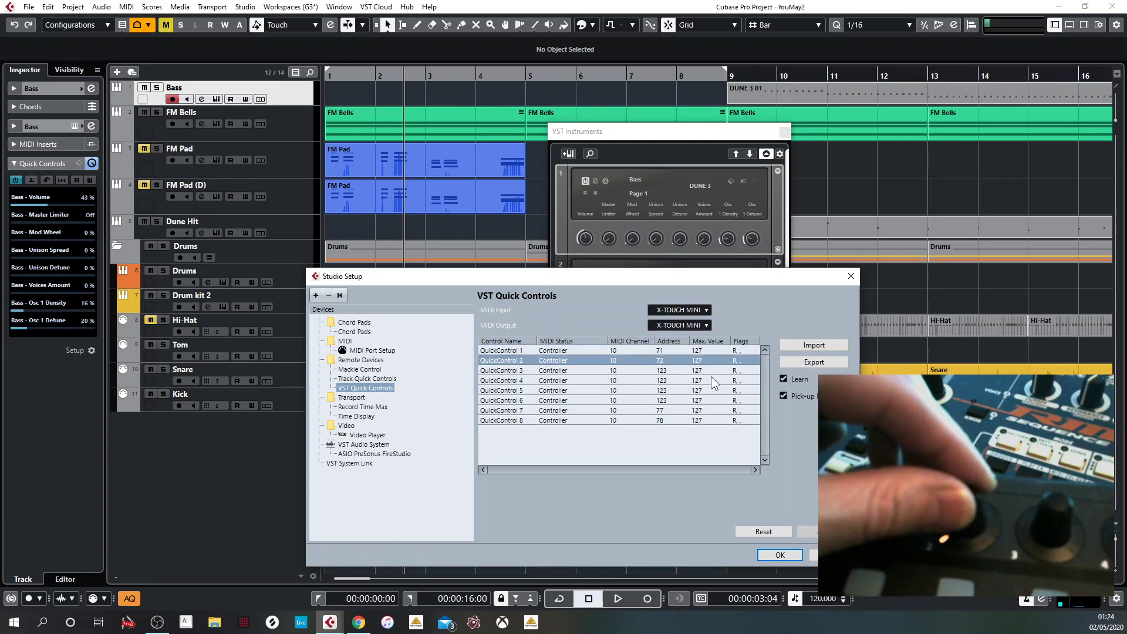
click(516, 371)
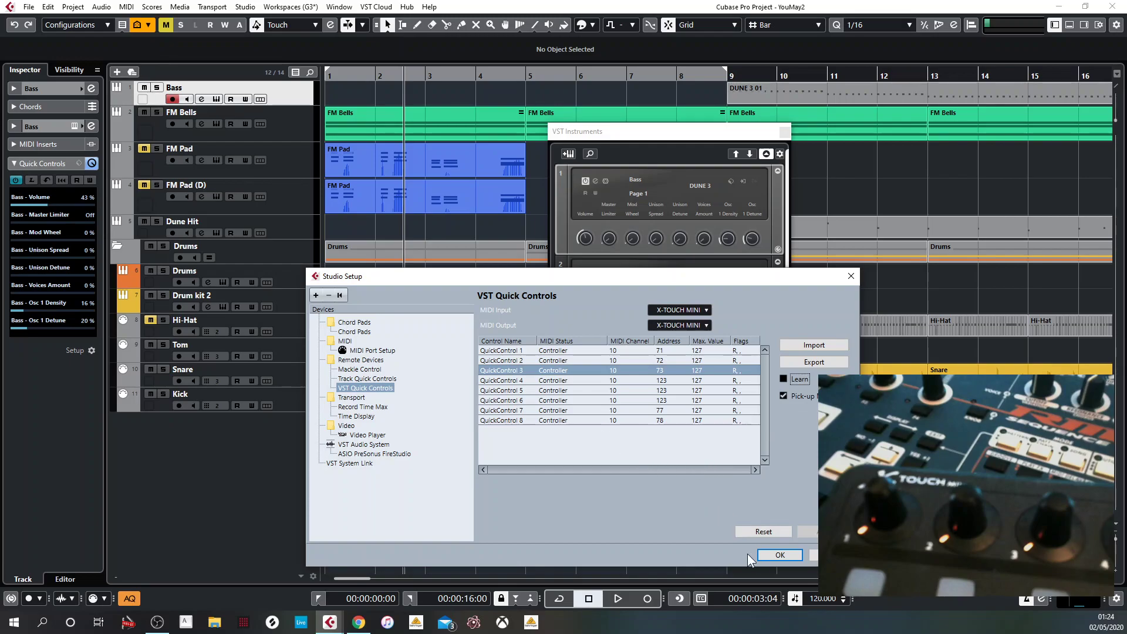
click(779, 554)
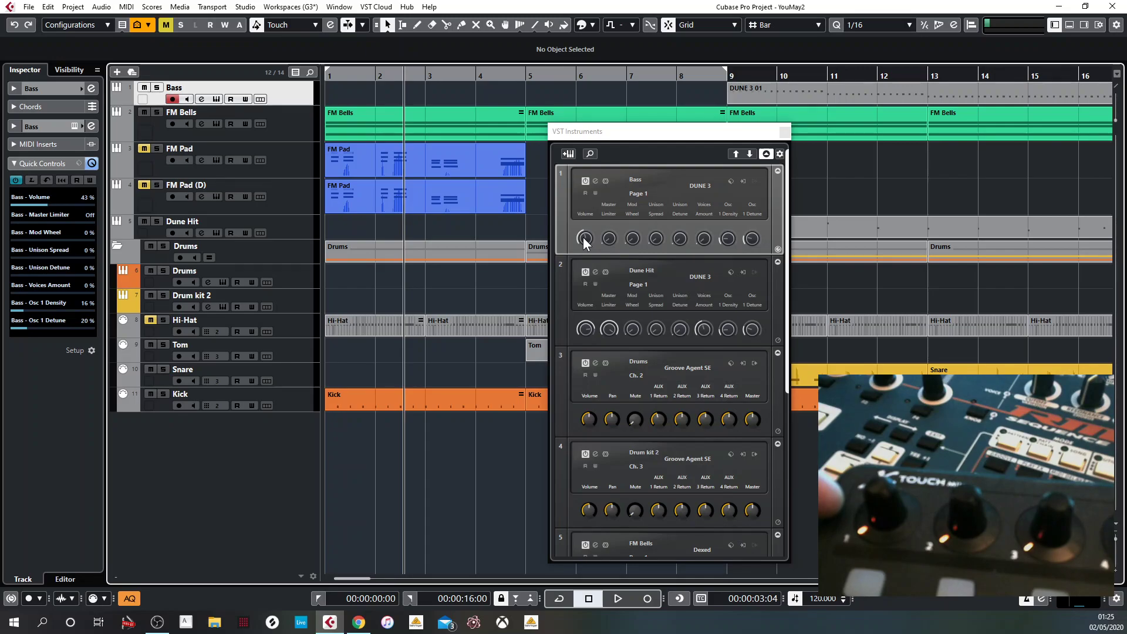
click(288, 128)
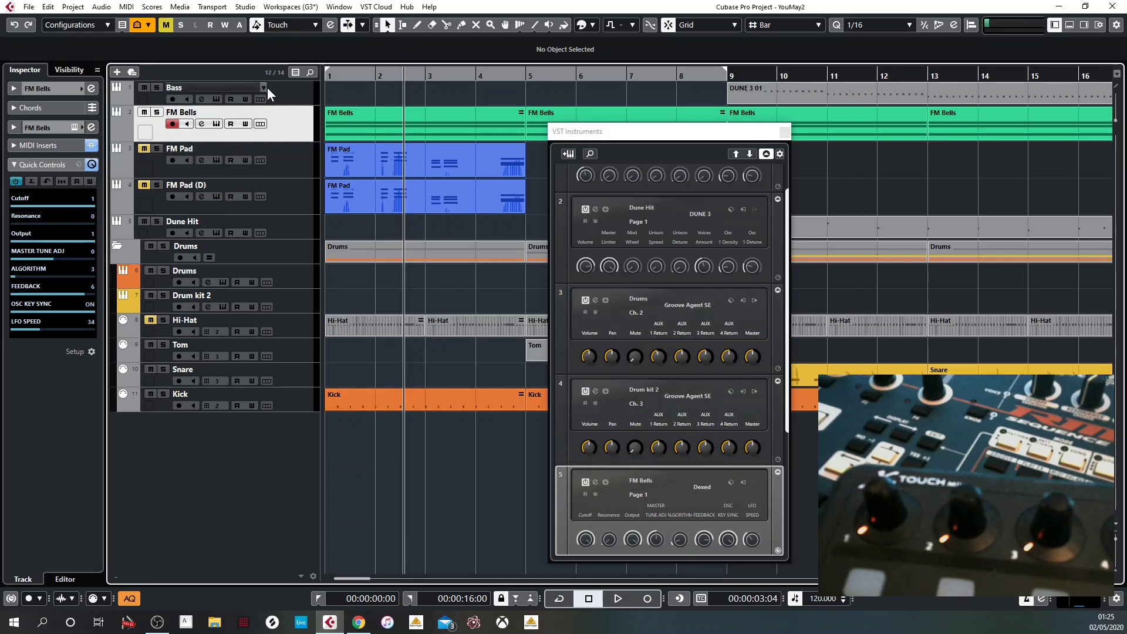
click(284, 99)
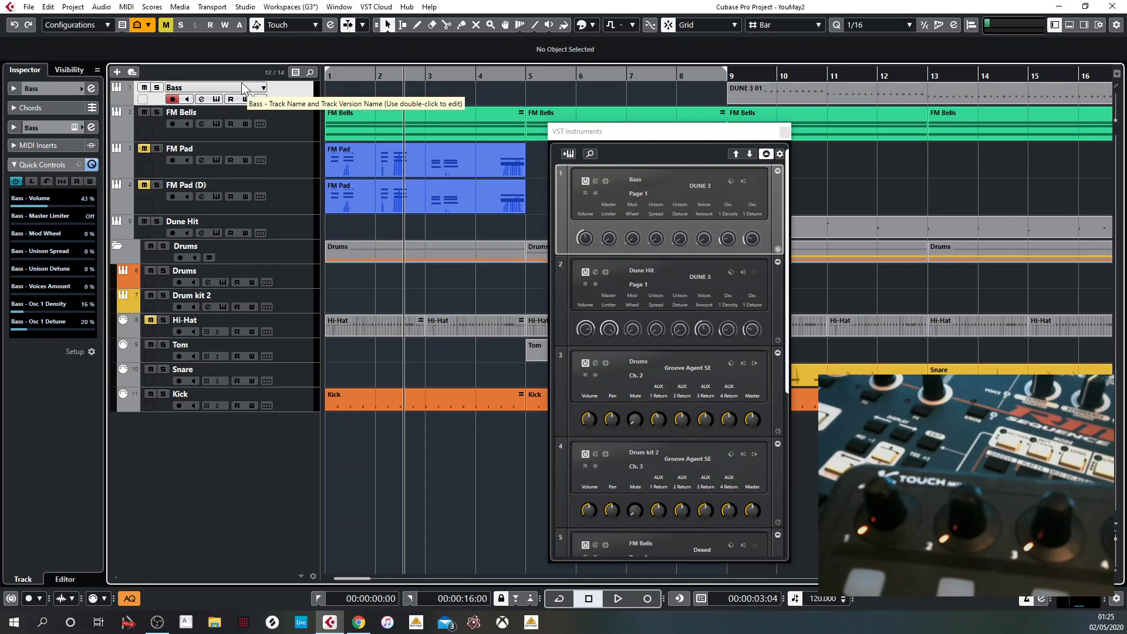
- Tick Transmit in the Flags of QuickControls 1, 2 and 3 so each reads R,T
click(245, 7)
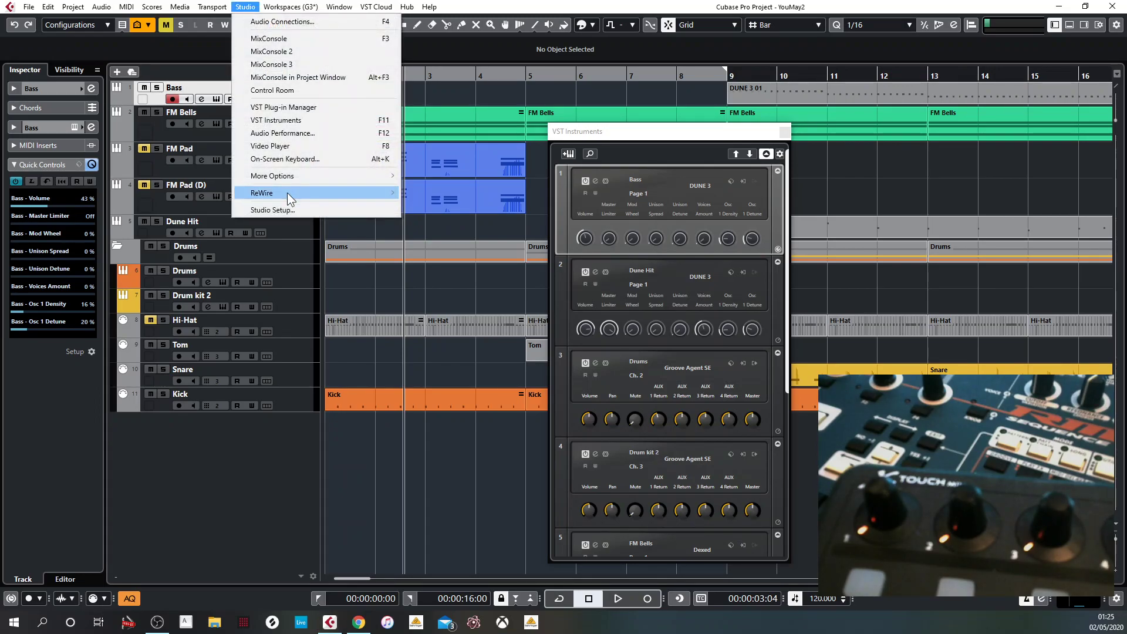
click(281, 210)
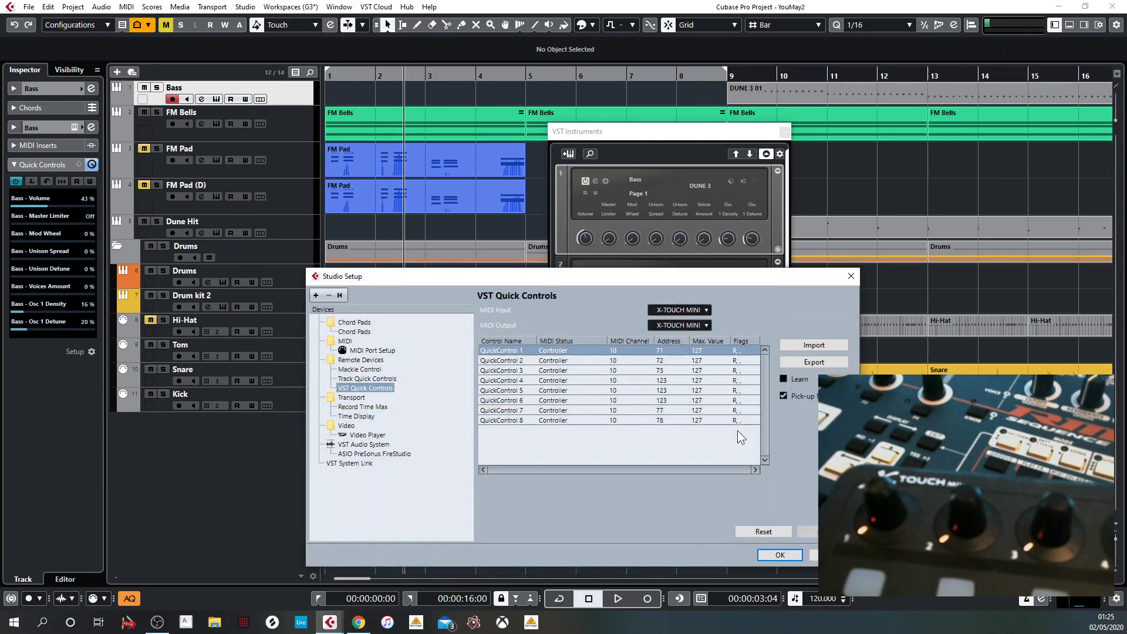
click(747, 351)
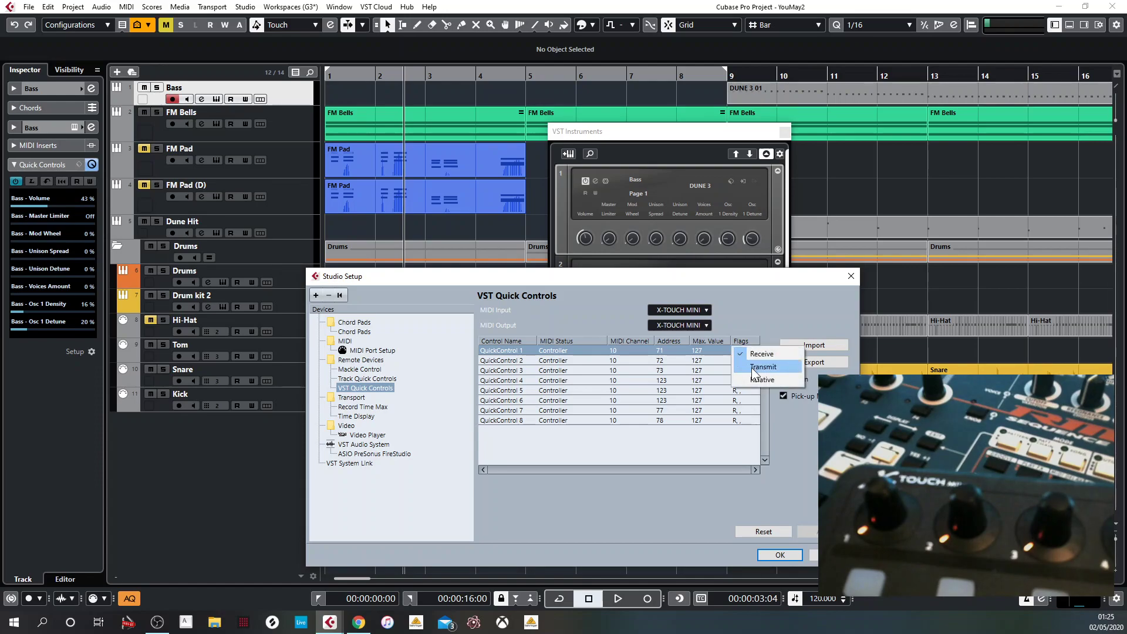
click(753, 367)
click(747, 361)
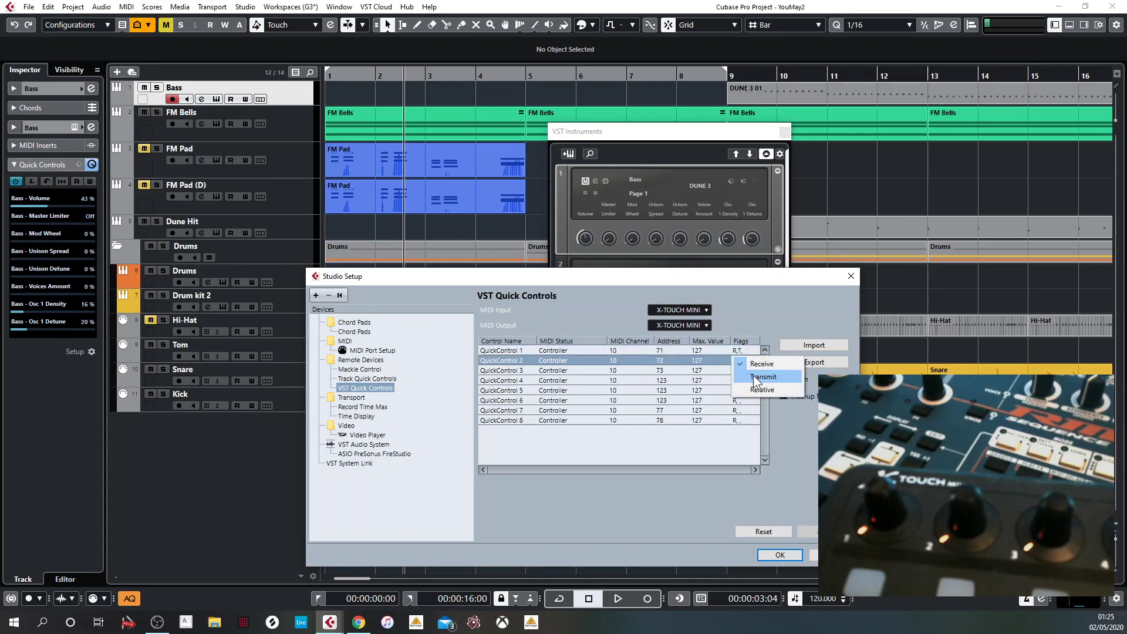
click(756, 378)
click(749, 371)
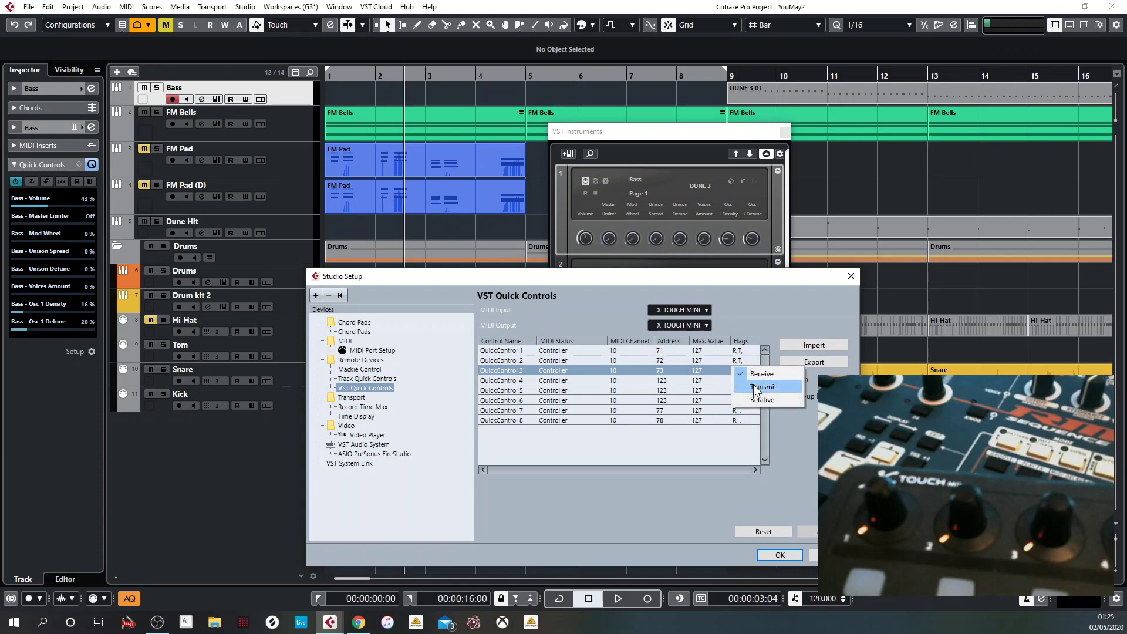
click(755, 388)
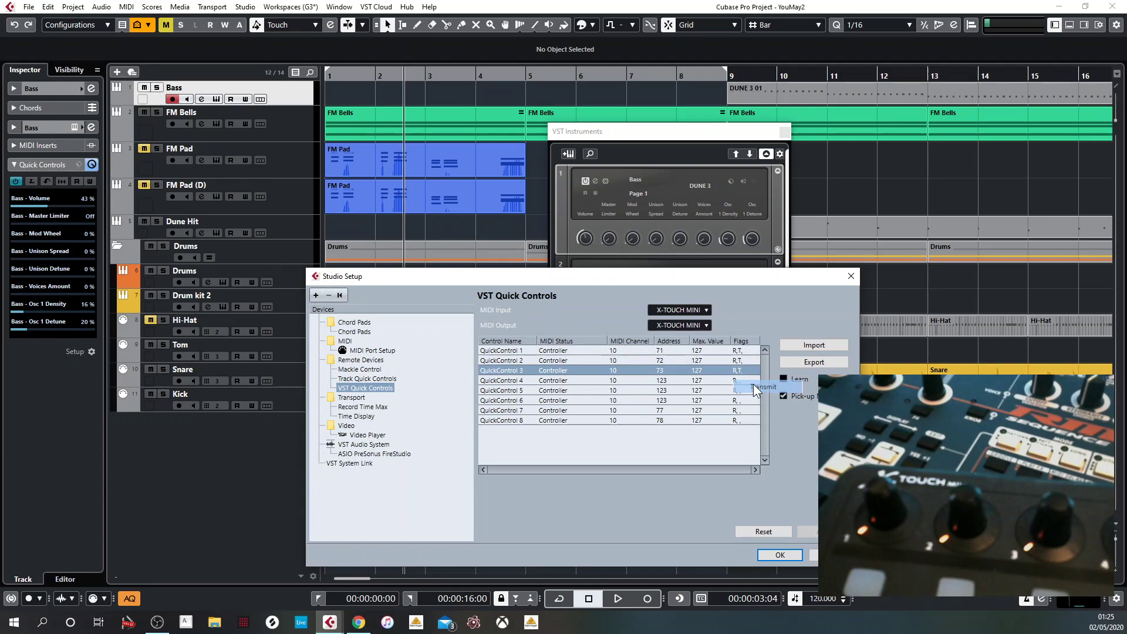
click(780, 555)
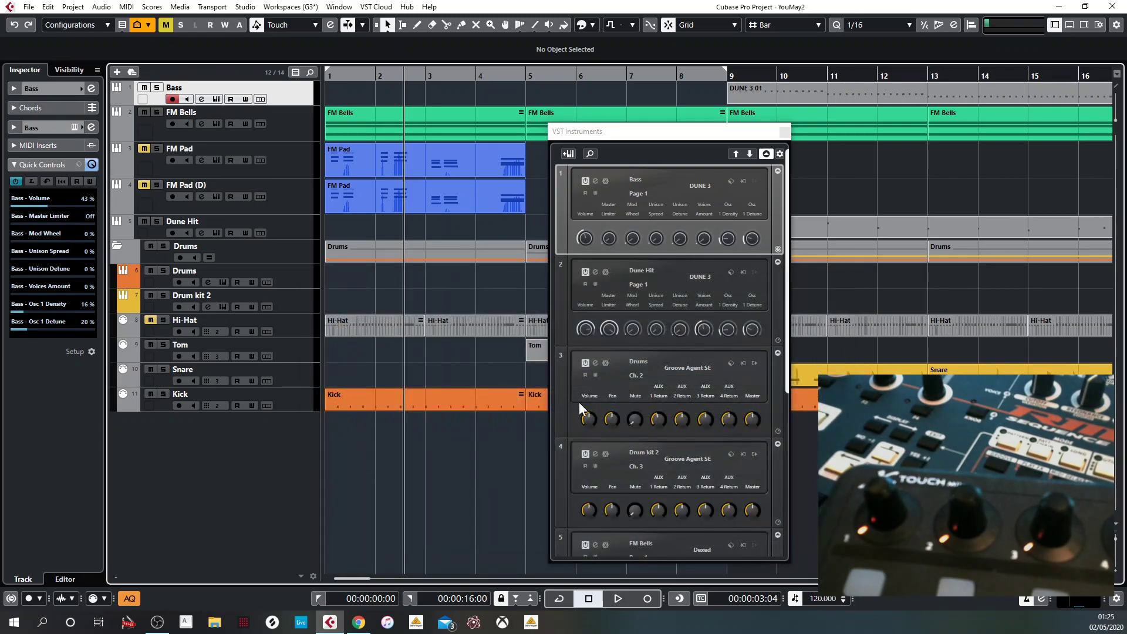
- Switch among the FM Bells, Bass and FM Pad tracks to confirm the encoder rings follow, ending on FM Pad
click(305, 127)
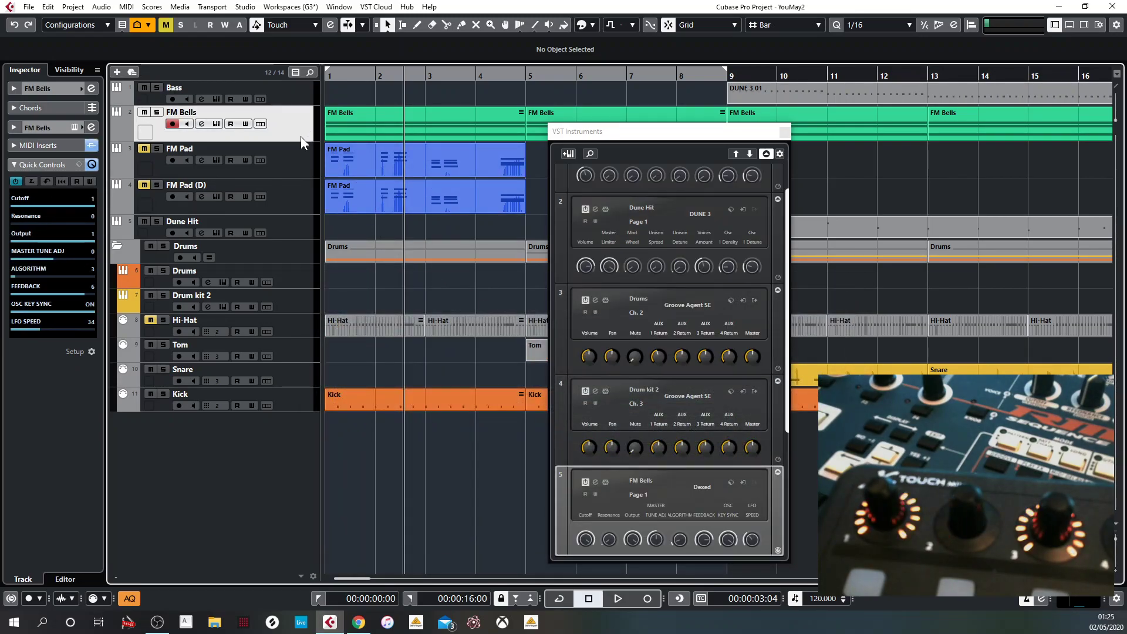
click(289, 93)
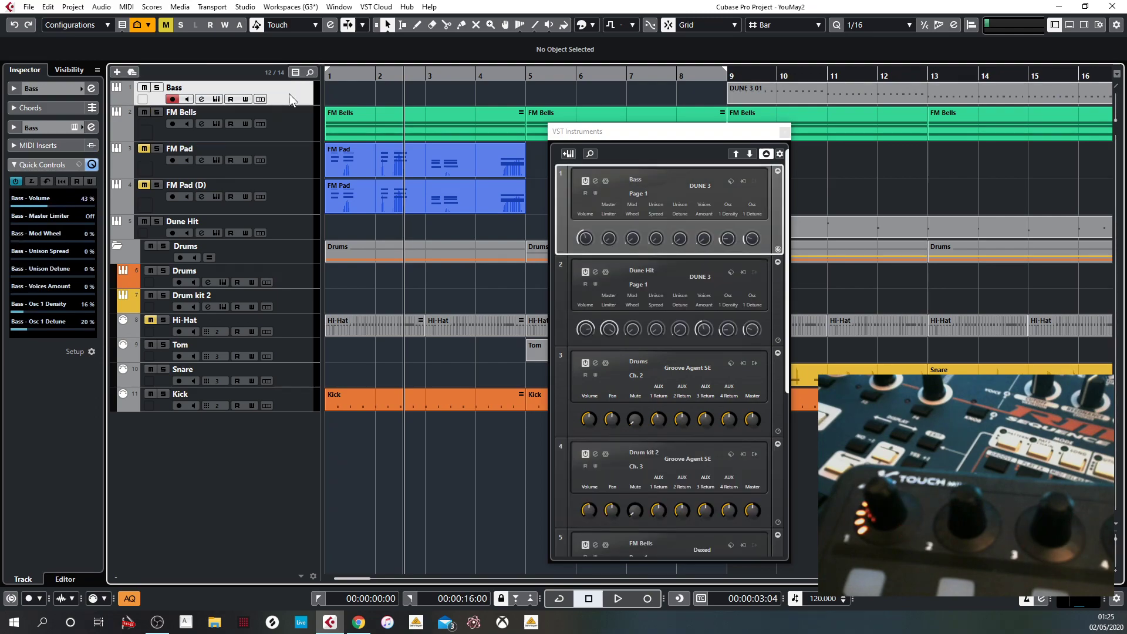
click(291, 125)
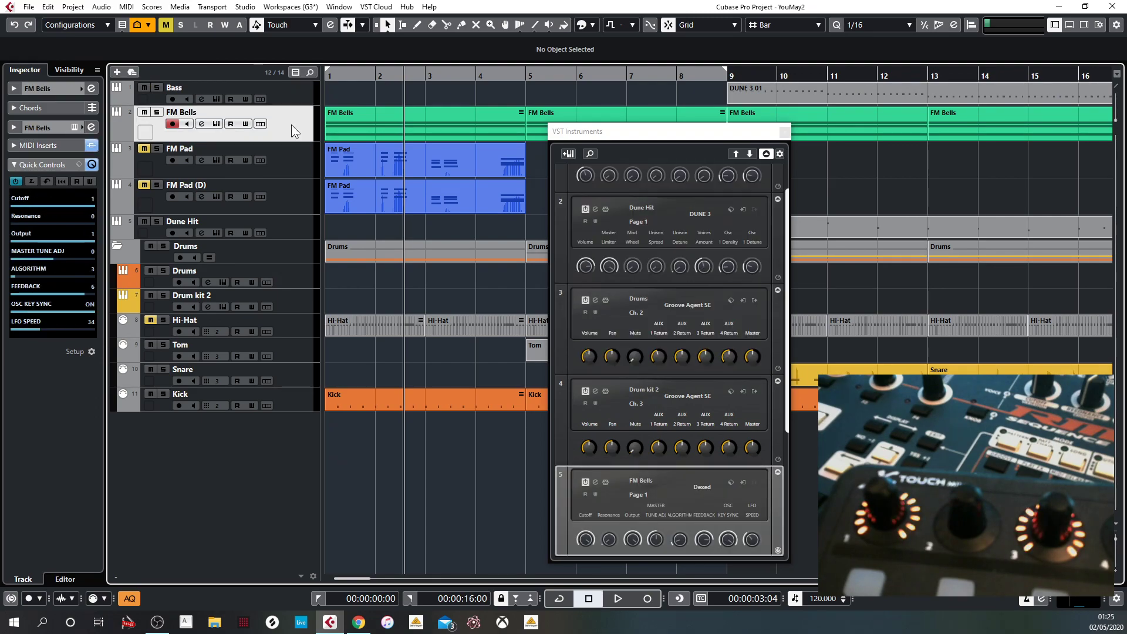
click(285, 91)
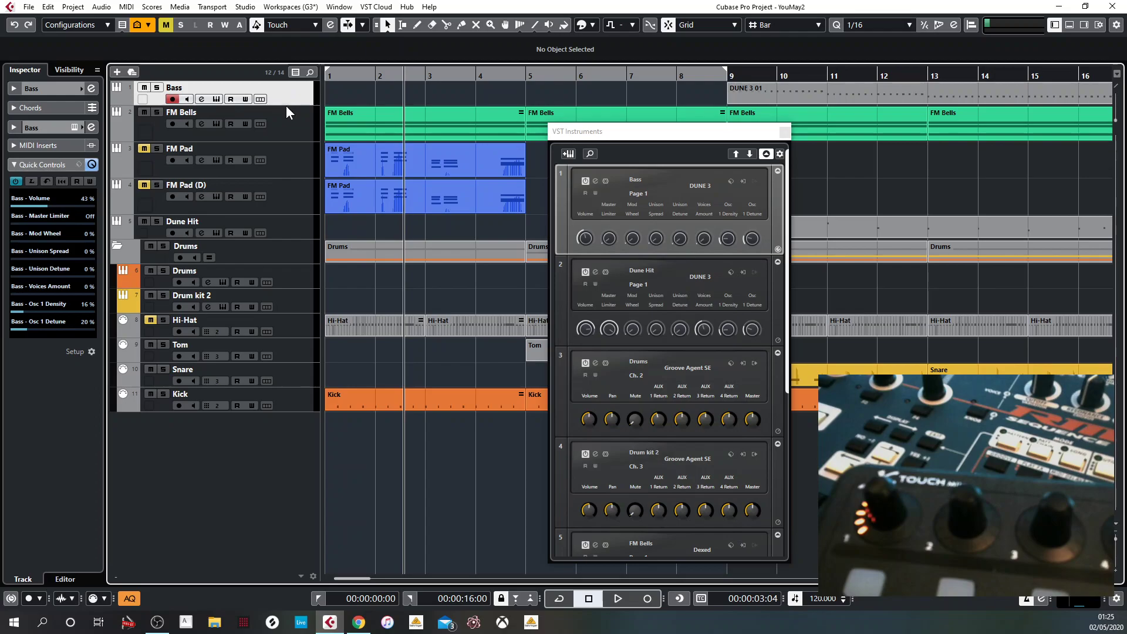
click(299, 122)
click(300, 157)
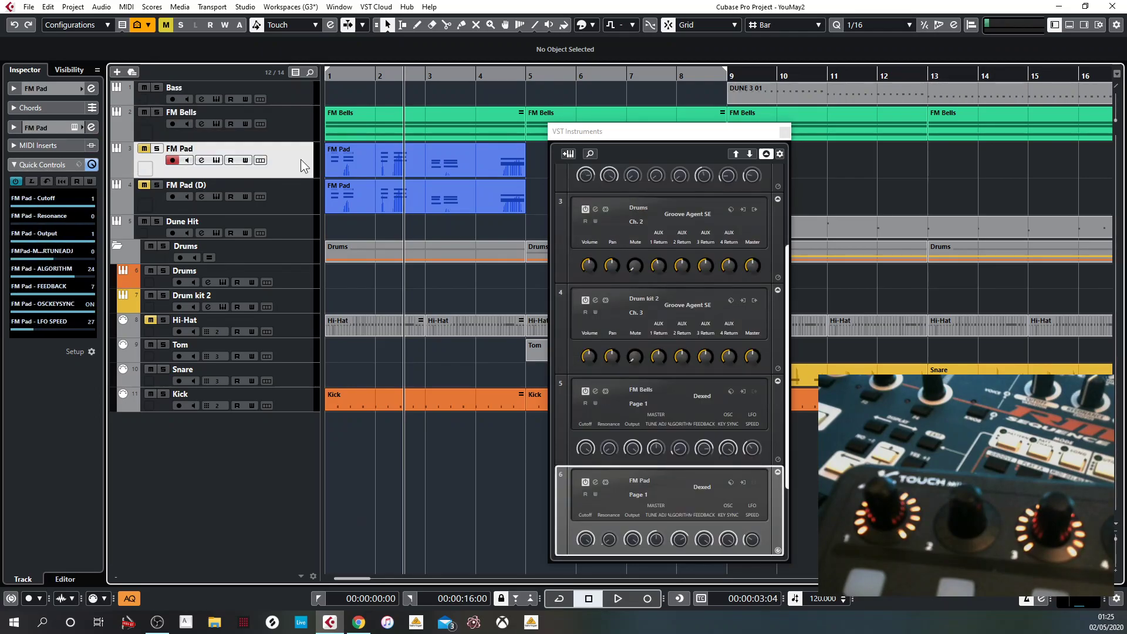
click(300, 122)
click(293, 94)
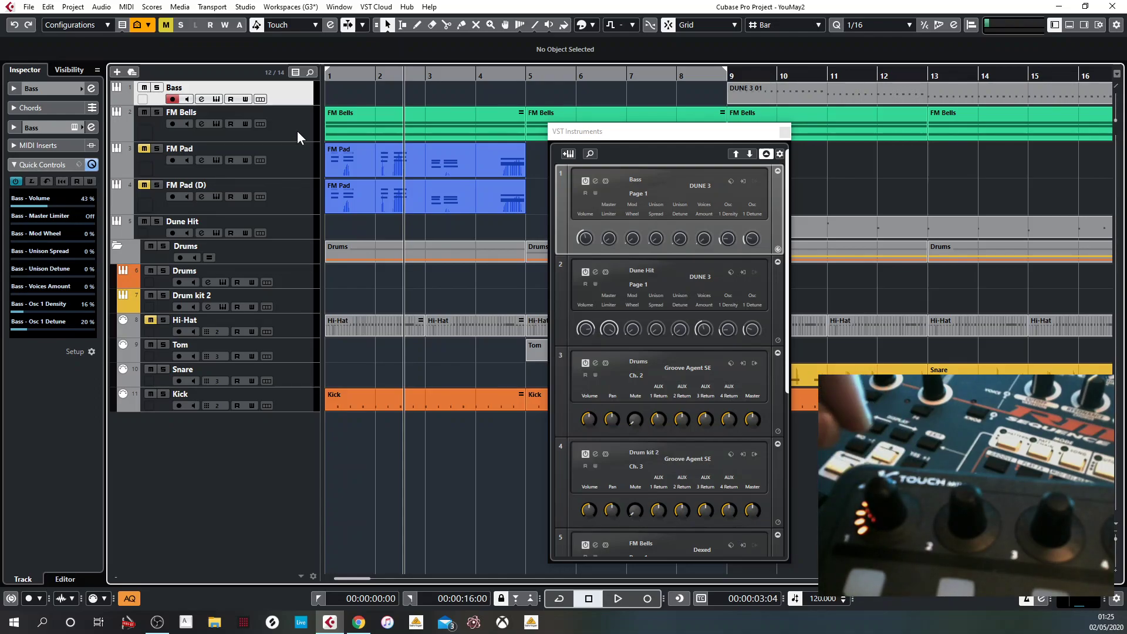
click(302, 156)
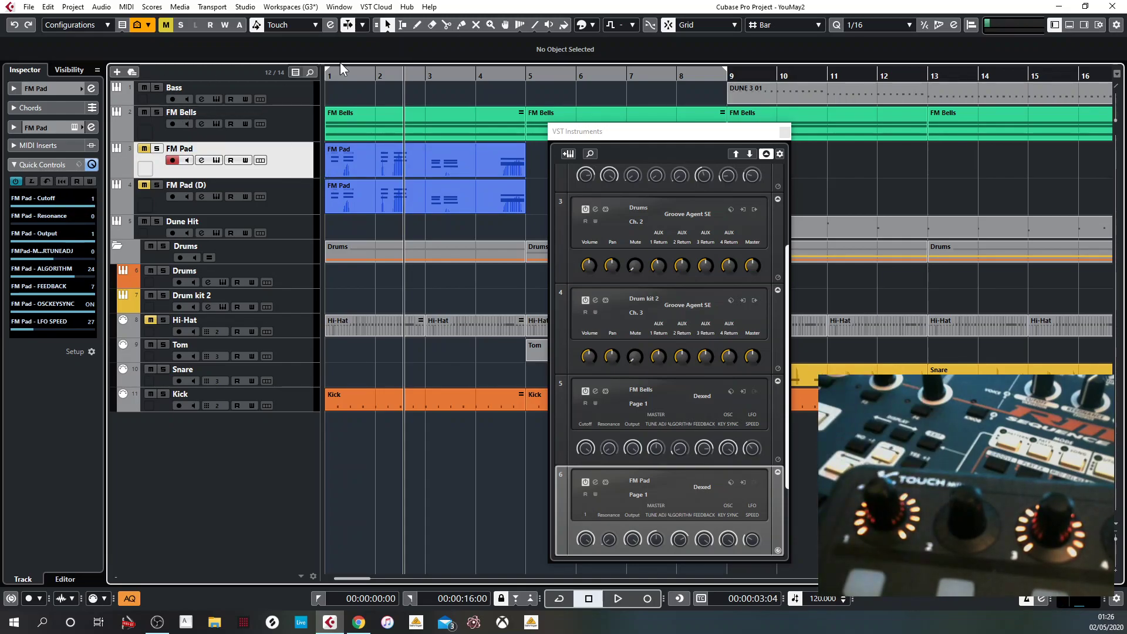
click(246, 6)
- Untick Pick-up in the VST Quick Controls setup and apply it with OK
click(288, 210)
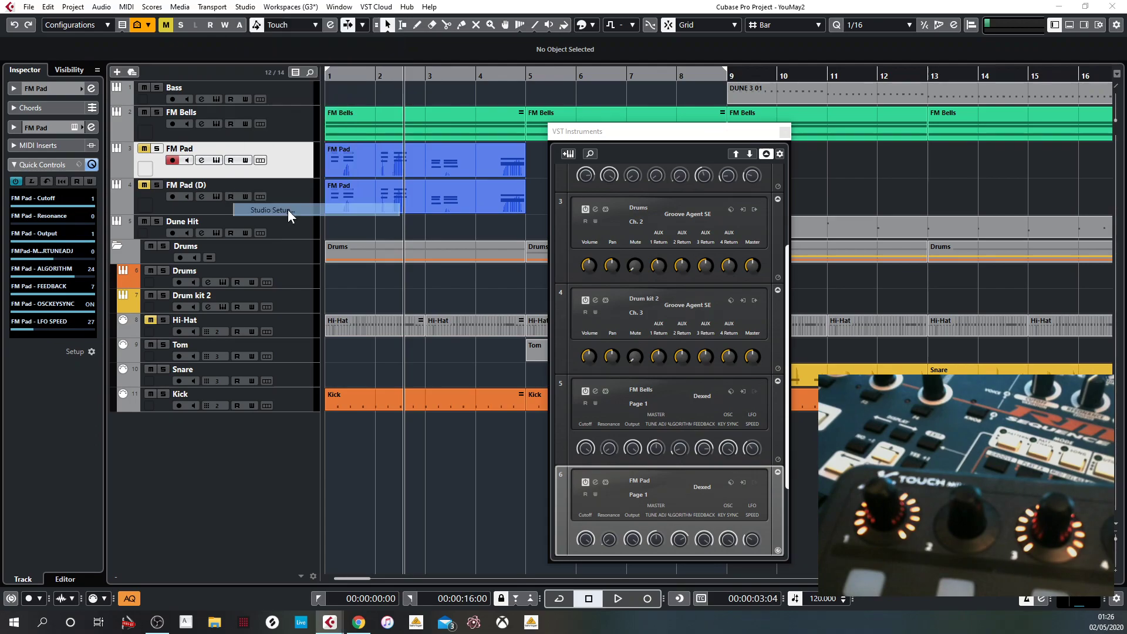
click(791, 395)
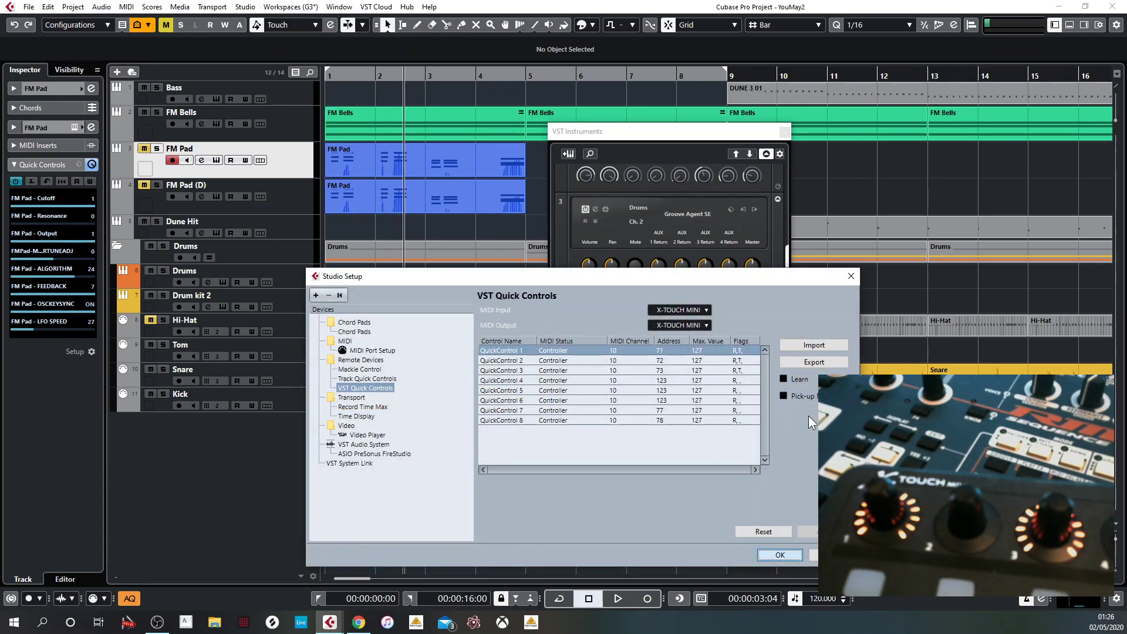
click(784, 555)
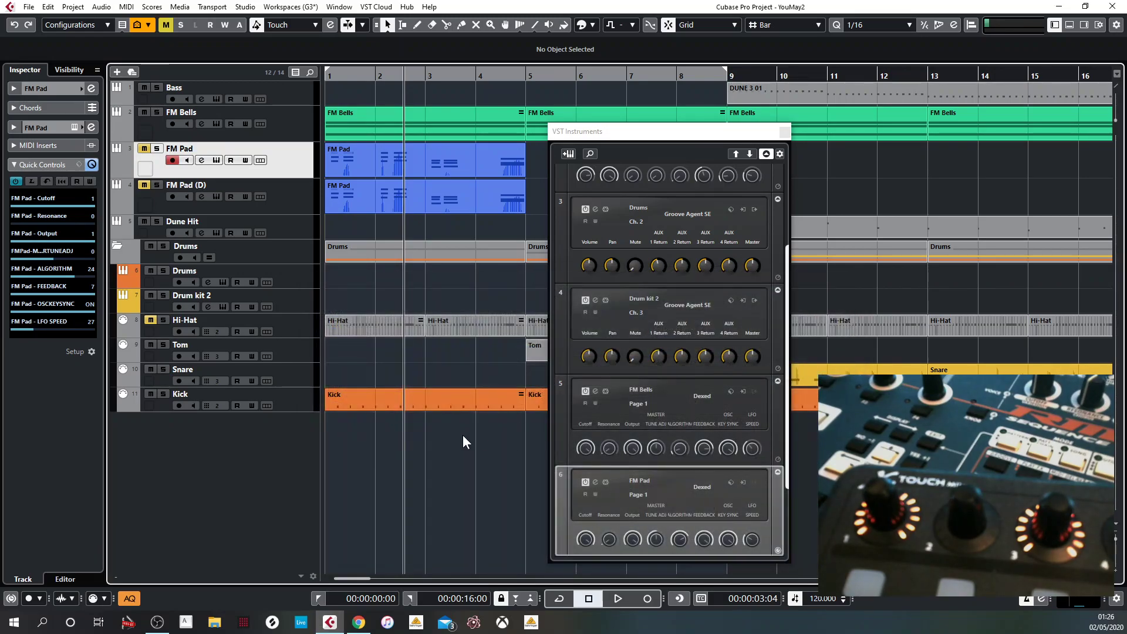
- Select FM Bells, then return to Bass so its DUNE 3 Quick Controls show Volume 43%
click(292, 125)
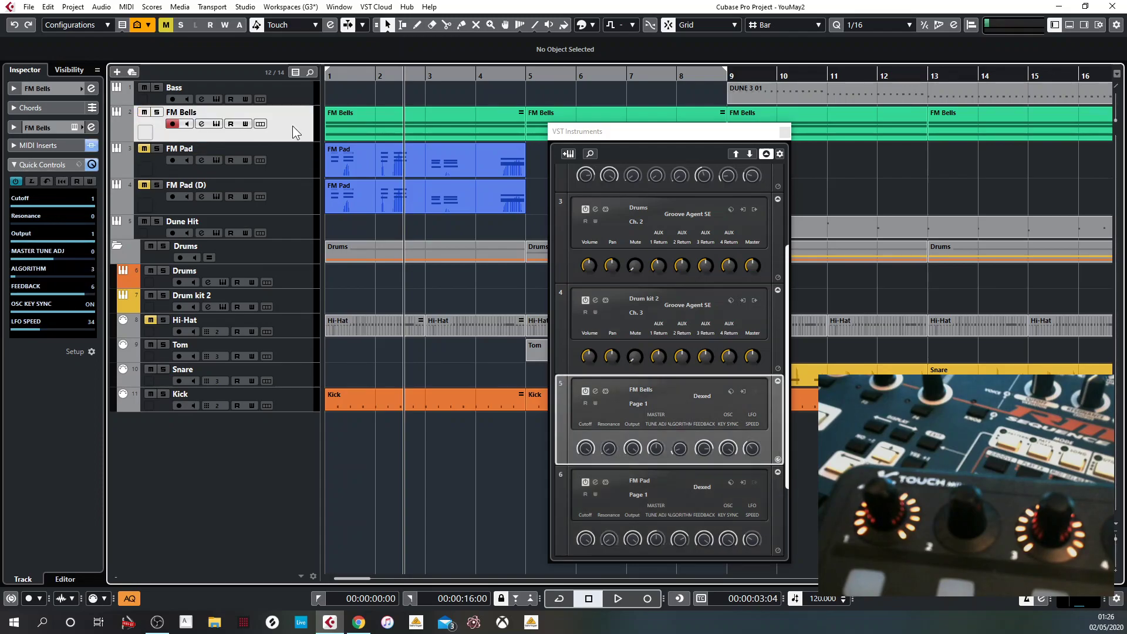
click(302, 96)
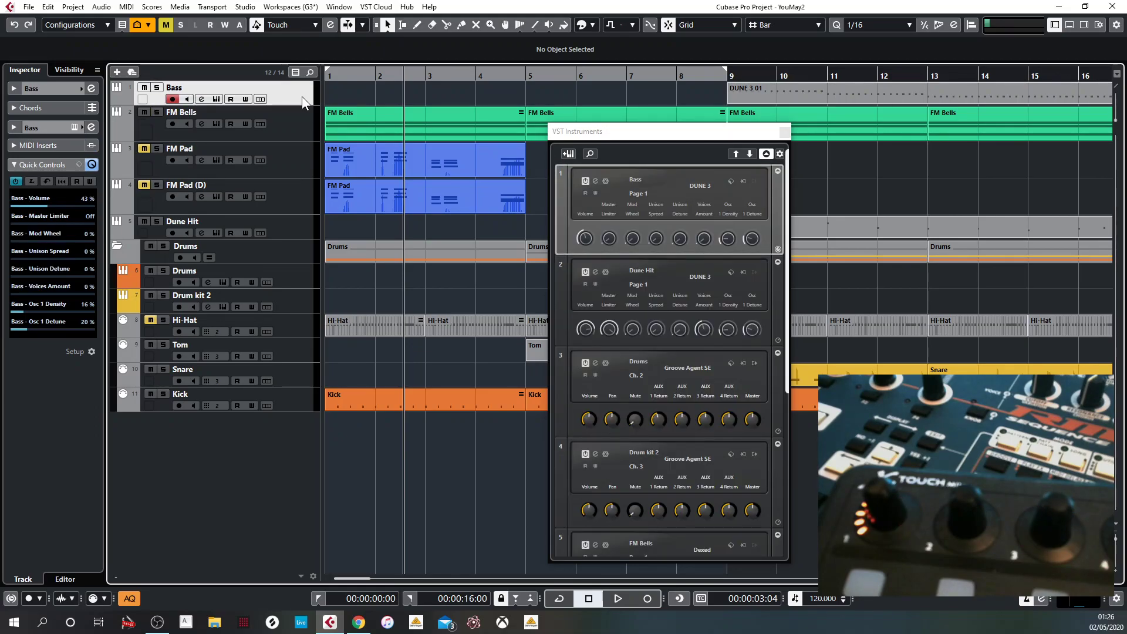